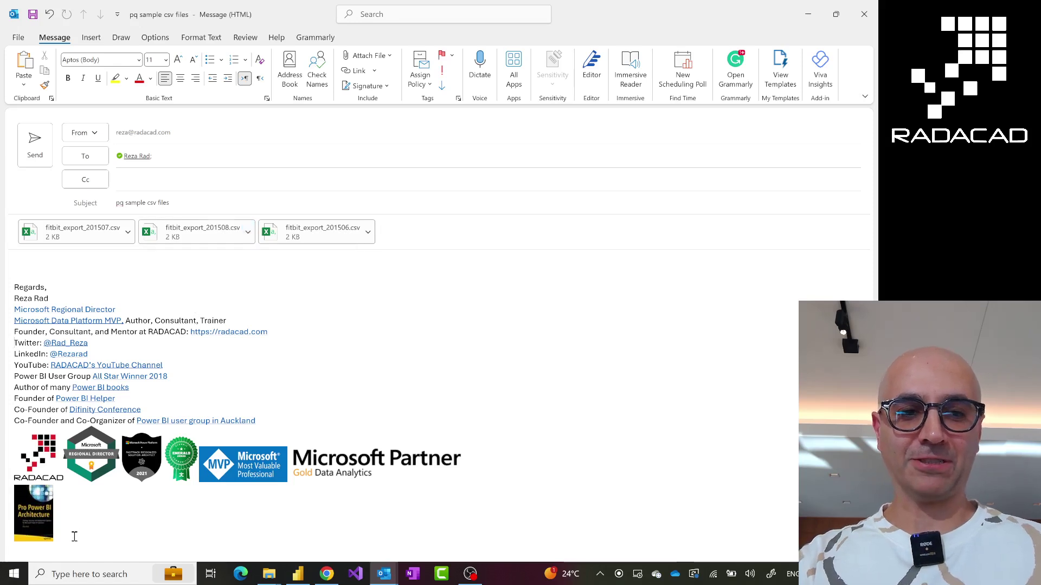
Delete the signature from the message body and type placeholder text 'vafdgfad'
drag(74, 537, 18, 262)
key(Delete)
text(vafdgfad)
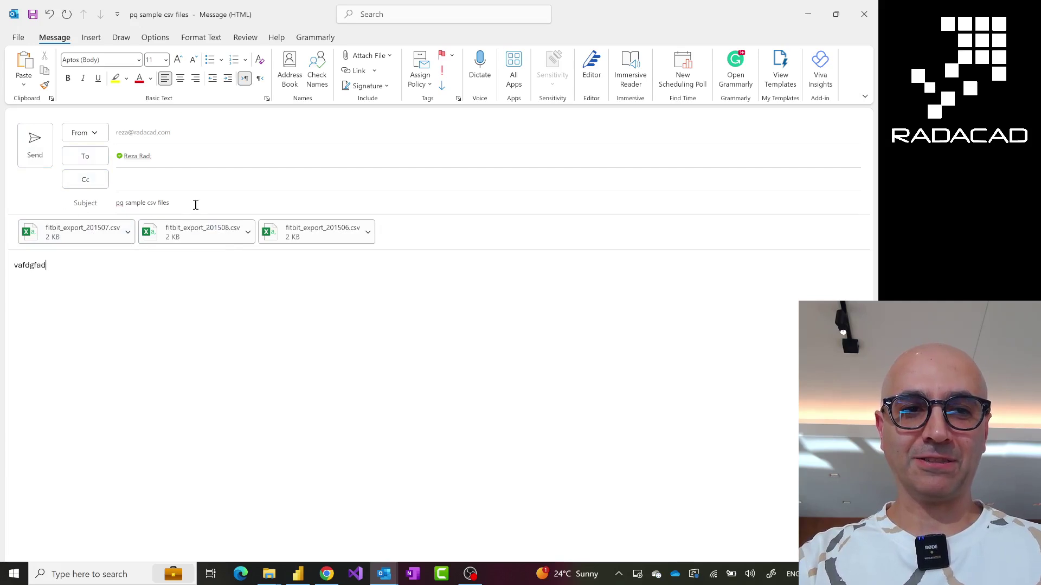
Send the message with its three Fitbit CSV attachments
triple_click(121, 203)
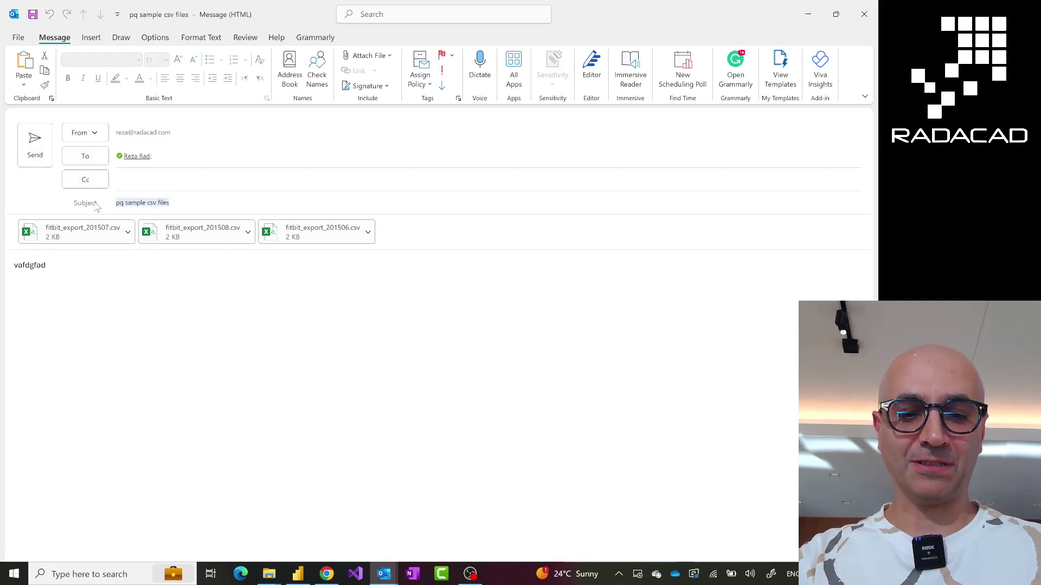
click(123, 330)
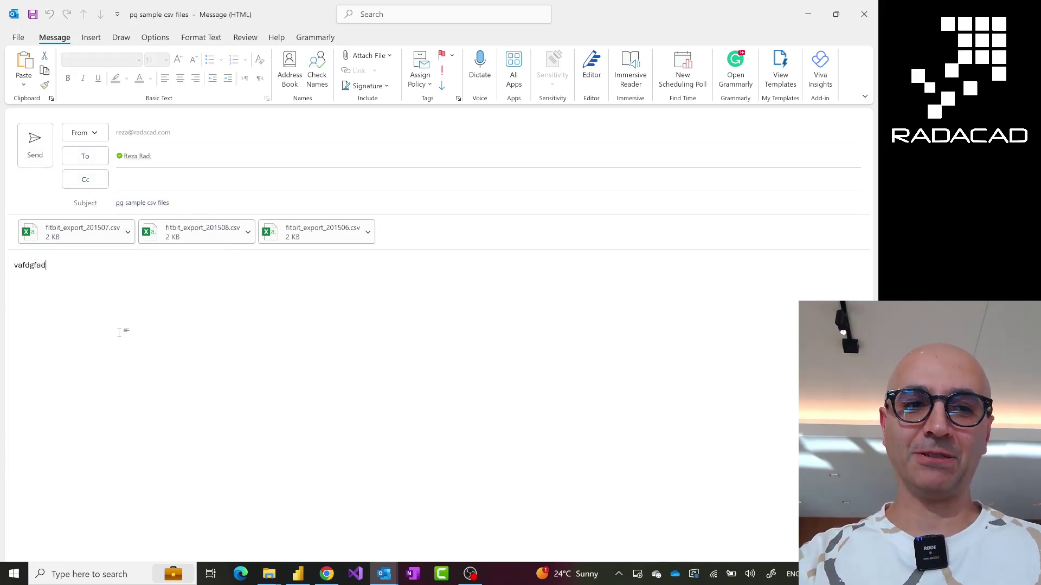
click(34, 145)
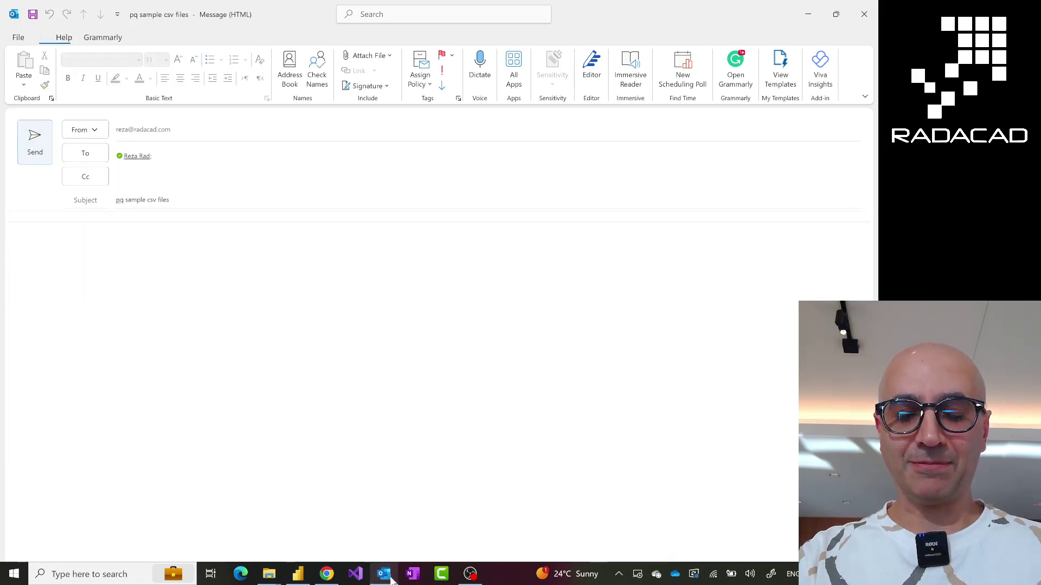
mouse_move(384, 575)
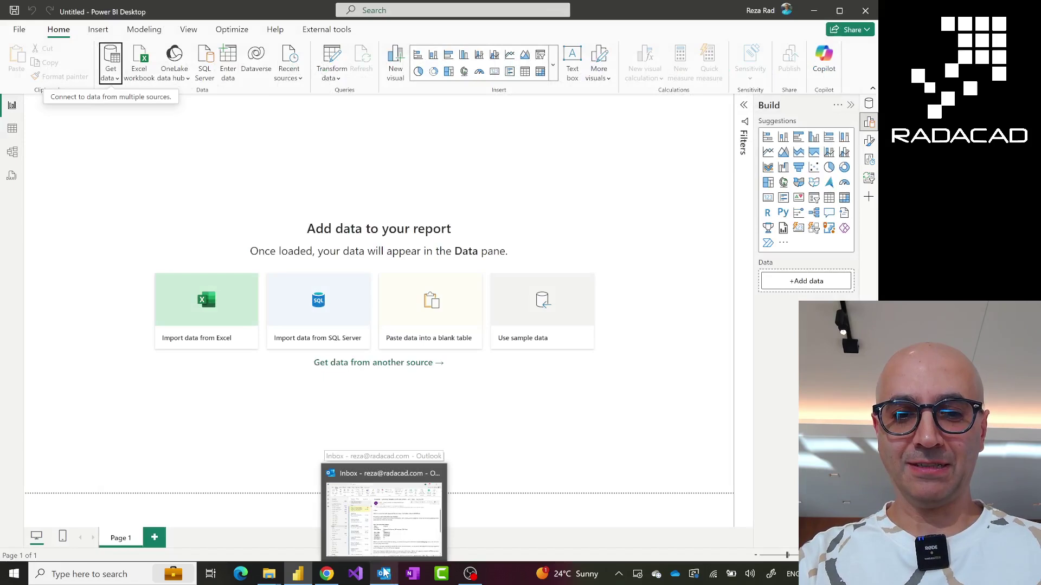
Open a new blank Outlook email message from the Outlook taskbar jump list
click(385, 575)
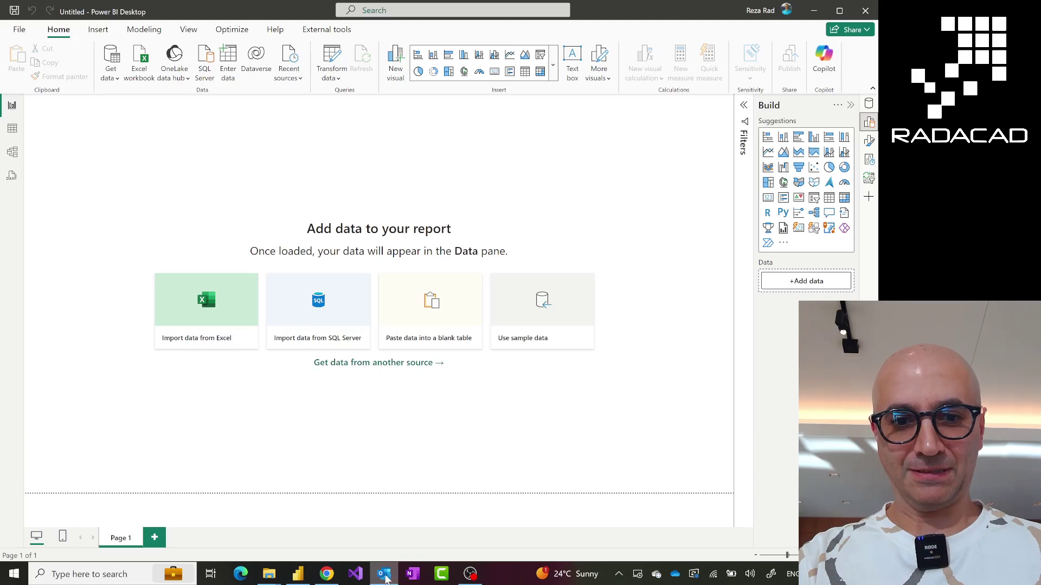
right_click(386, 579)
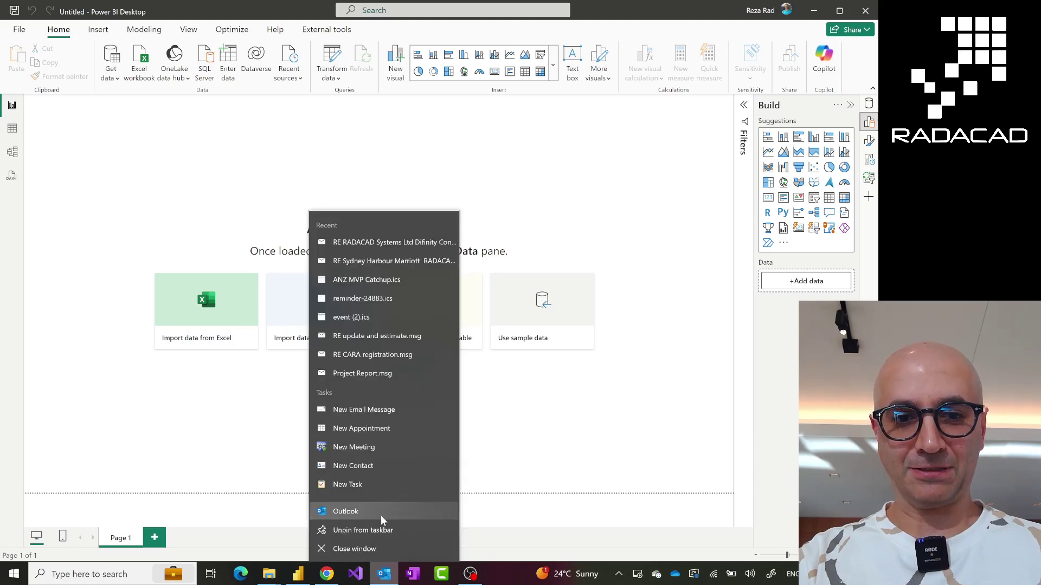
click(370, 409)
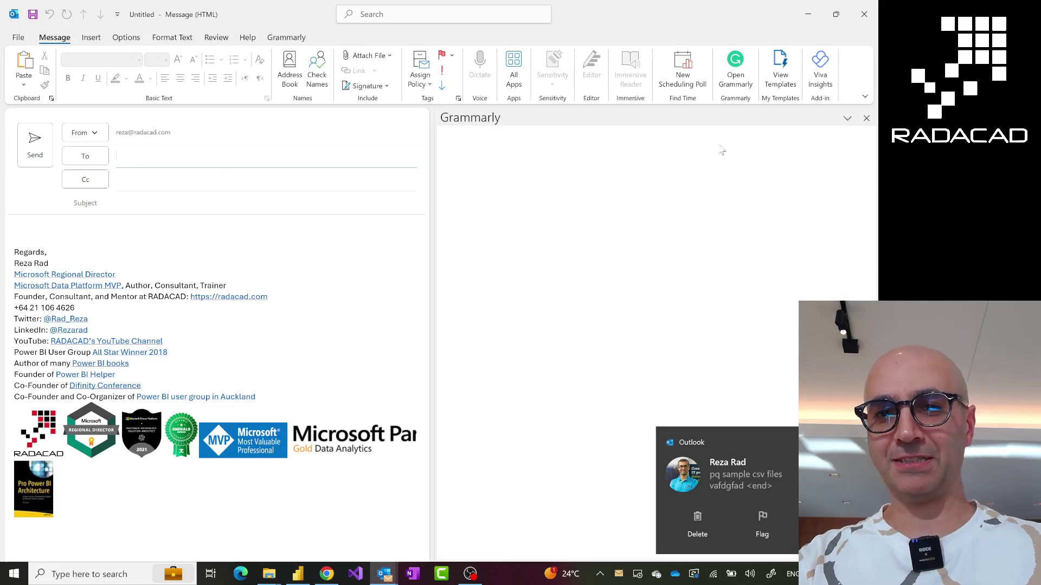
Address the draft to yourself, paste the 'pq sample csv files' subject, and replace the body with 'asfasd'
click(866, 119)
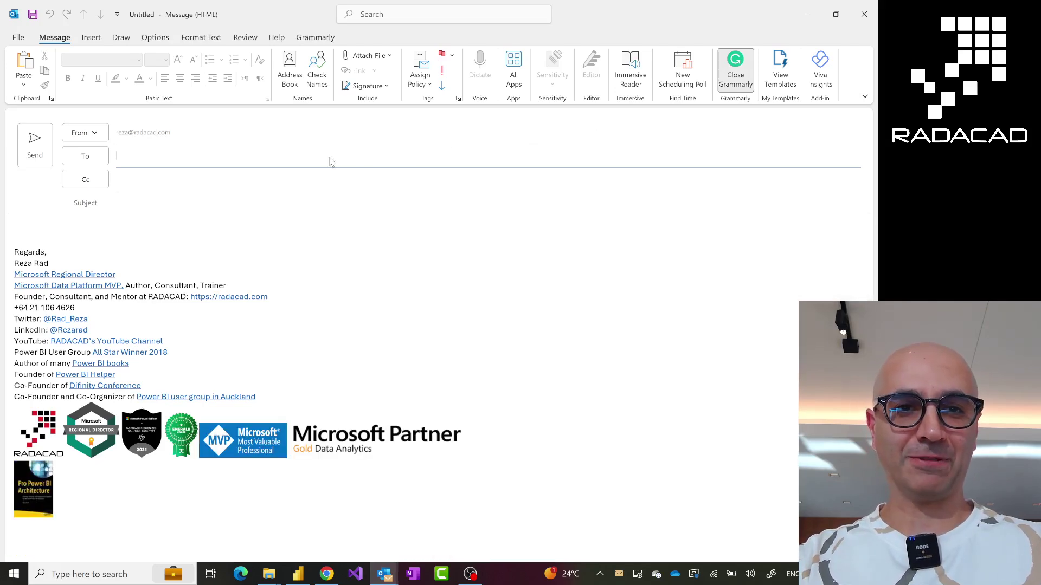
text(reza)
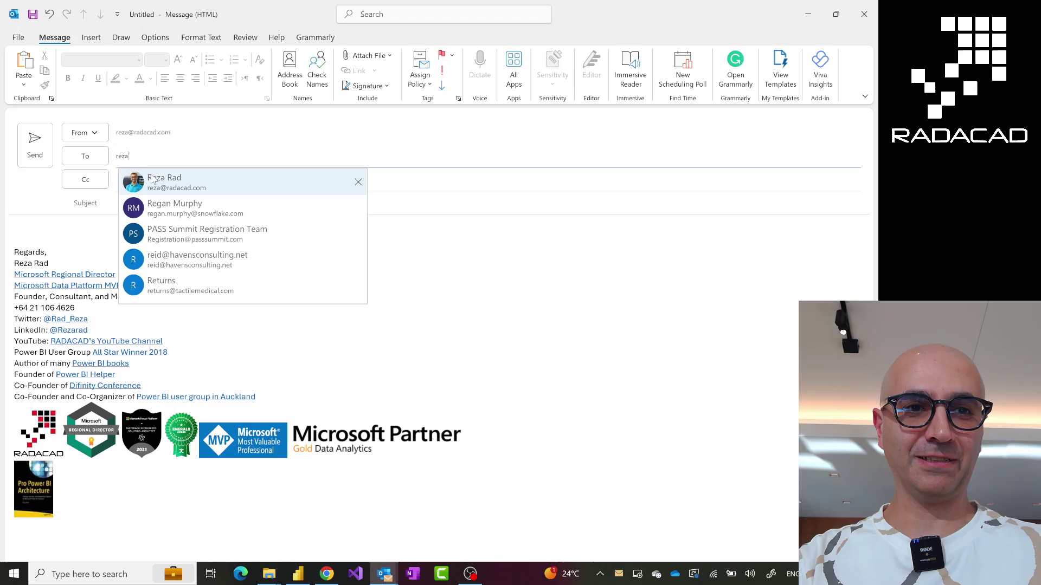
click(165, 187)
click(151, 205)
text(pq sample csv files)
click(60, 229)
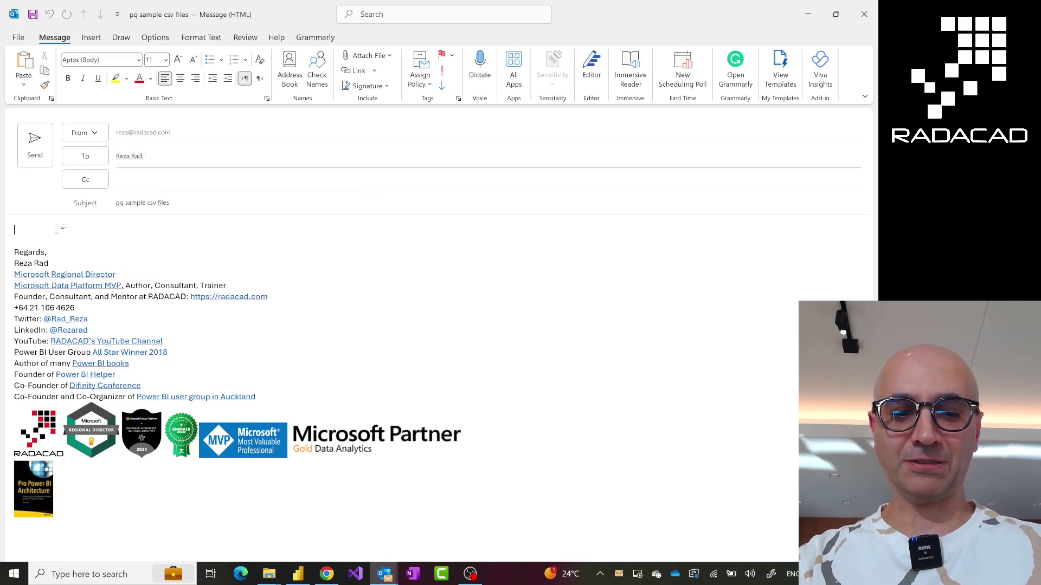
key(ctrl+a)
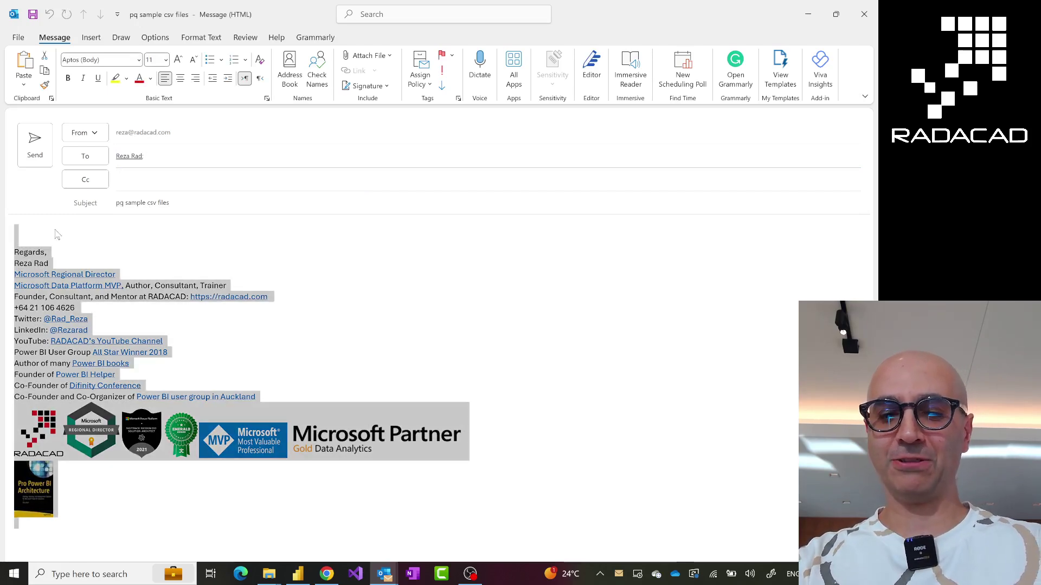
text(asfasd)
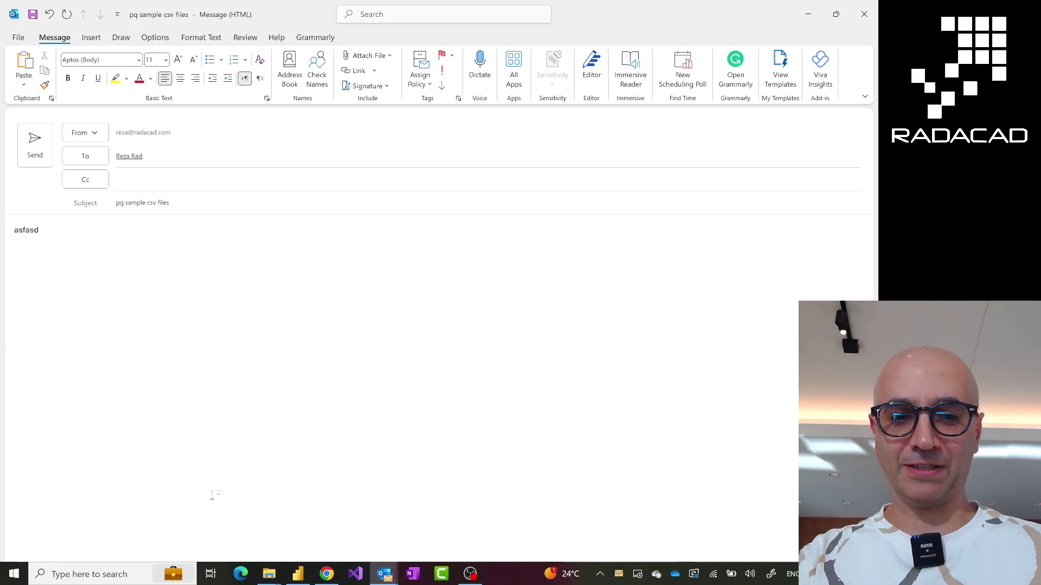
Attach fitbit_export_201509.csv, copied from the SourceFiles folder, to the message
click(273, 578)
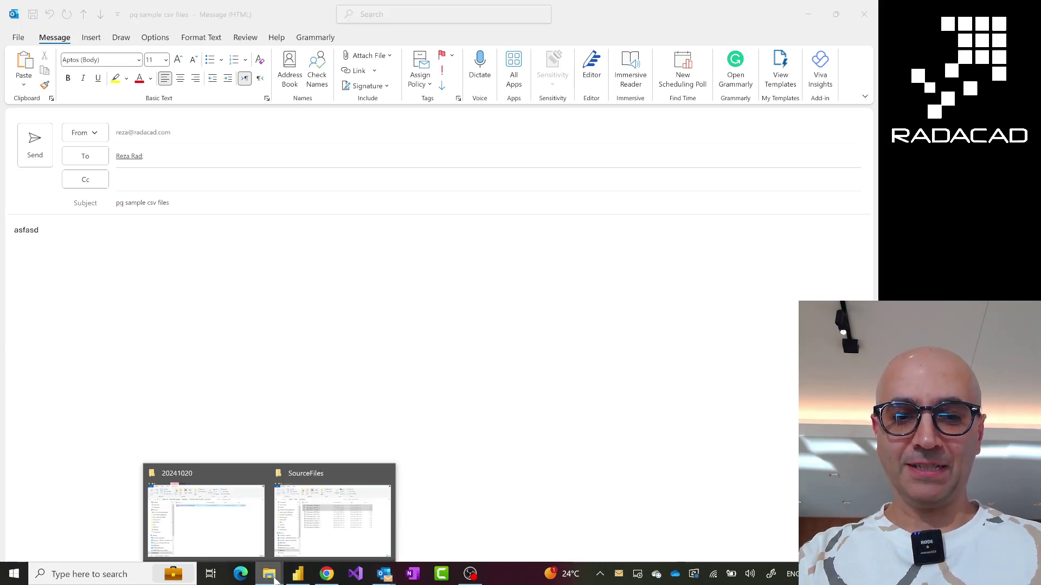
click(310, 534)
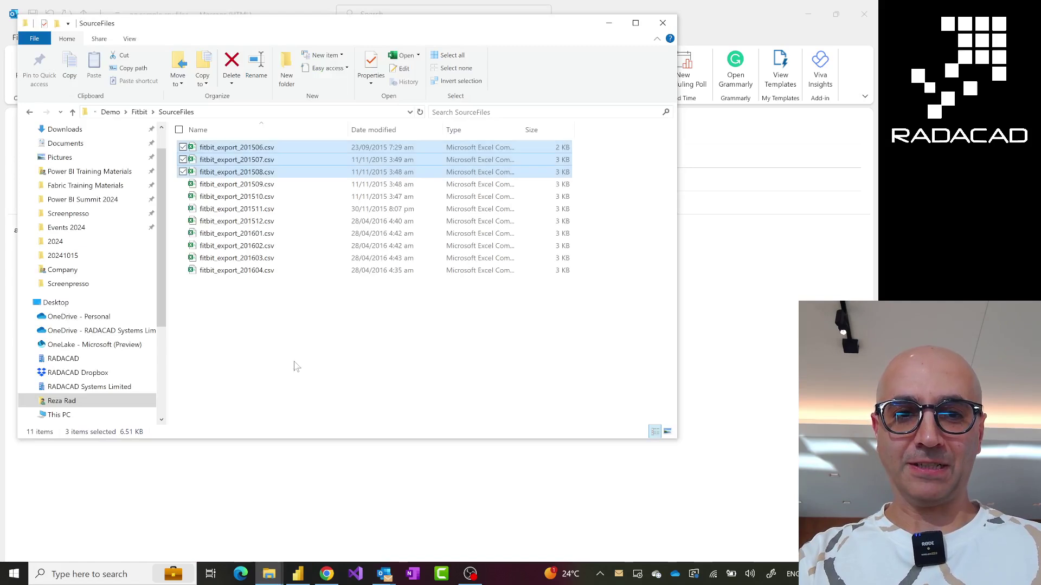
click(266, 186)
key(ctrl+c)
click(756, 321)
key(ctrl+v)
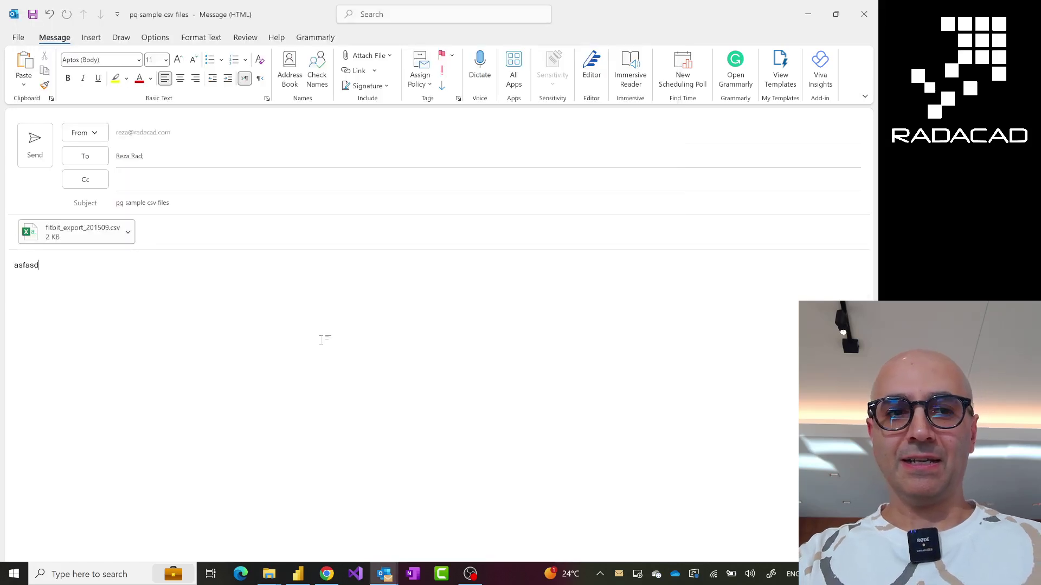
Send the fitbit_export_201509.csv email and bring Power BI Desktop back to the front
click(42, 147)
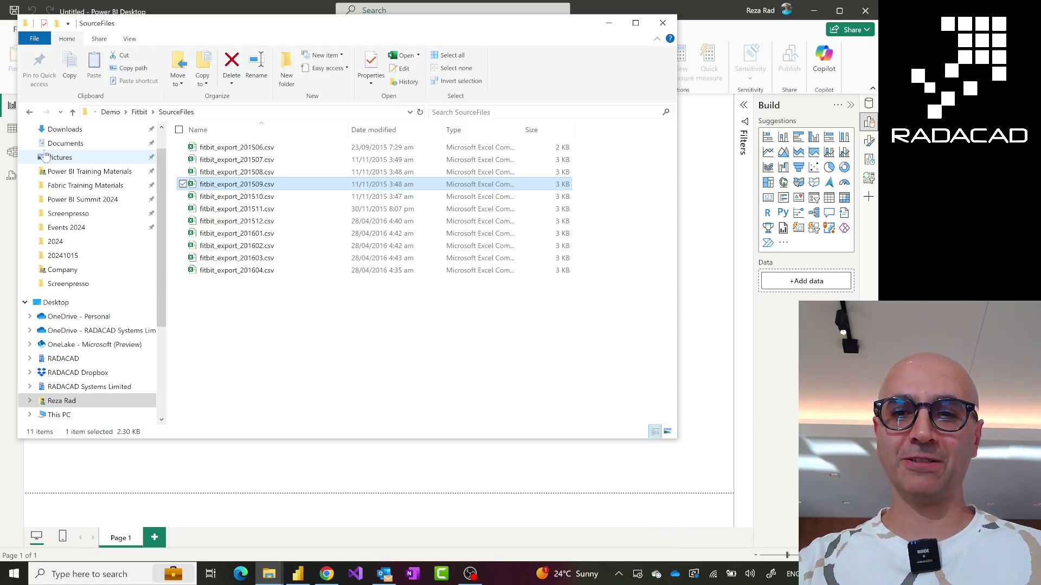
click(714, 253)
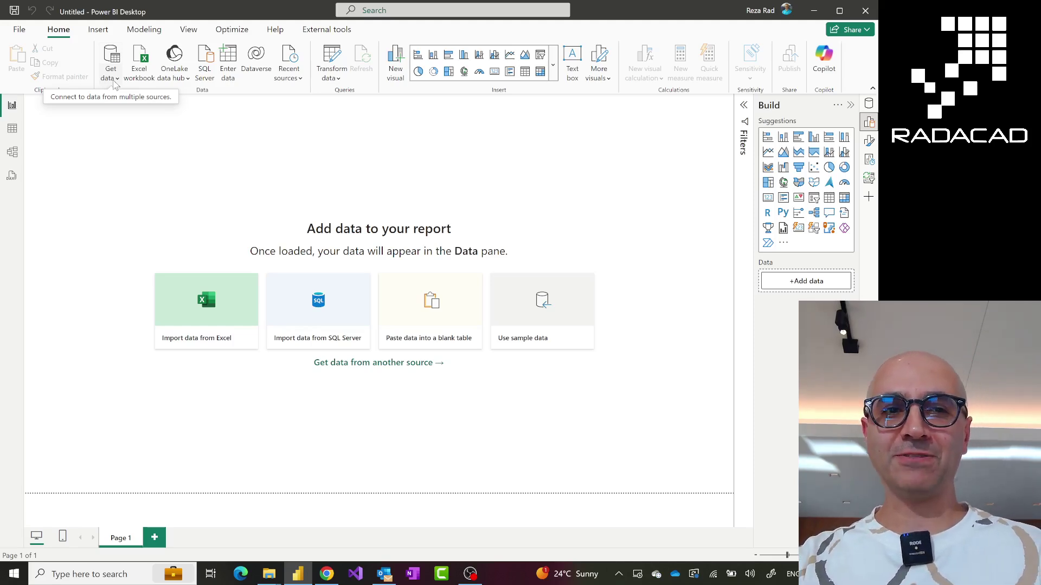
In Get Data, pick the Microsoft Exchange connector from the Other category
click(113, 78)
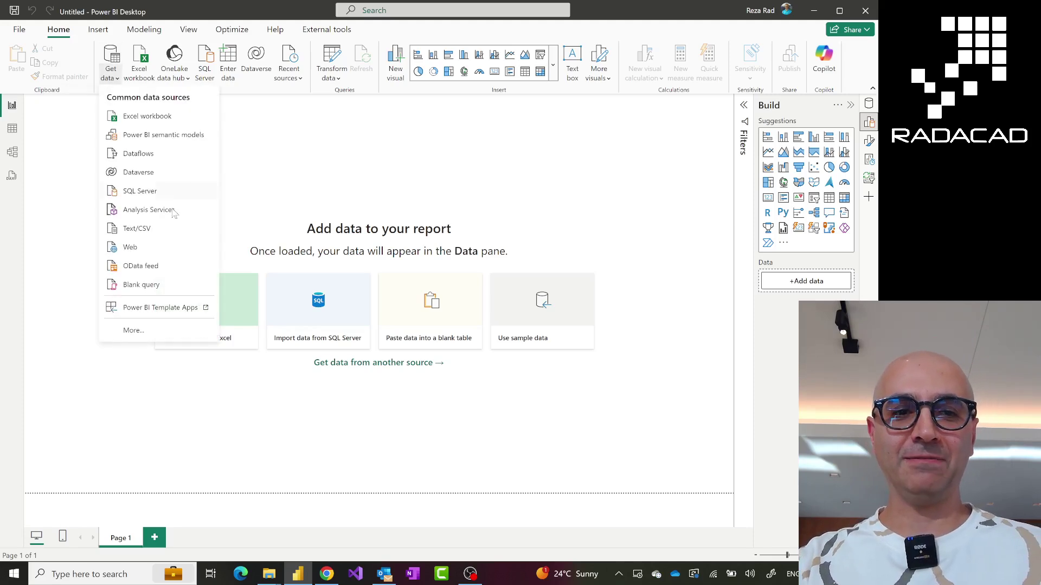
click(133, 331)
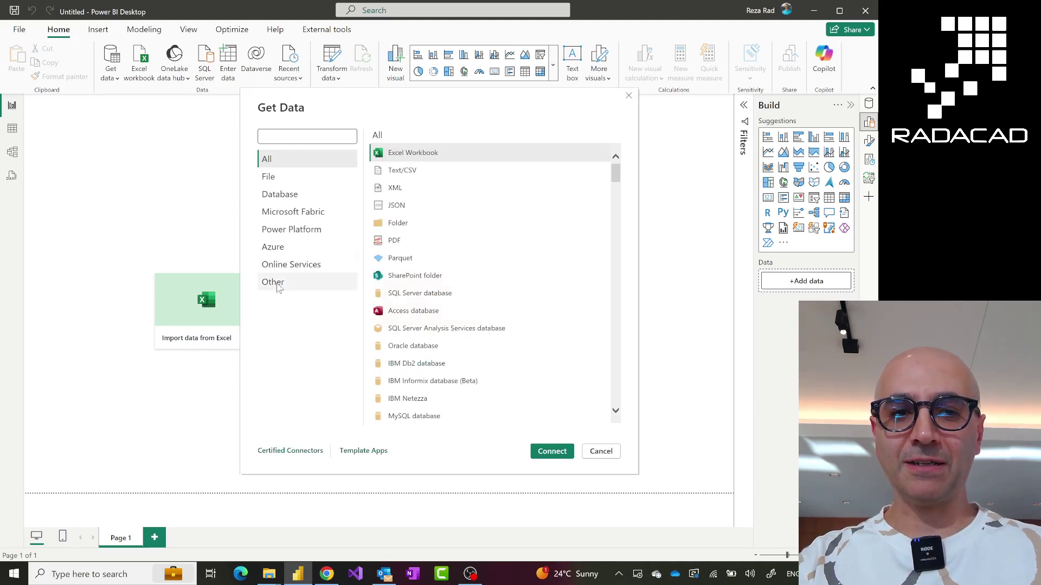
click(279, 288)
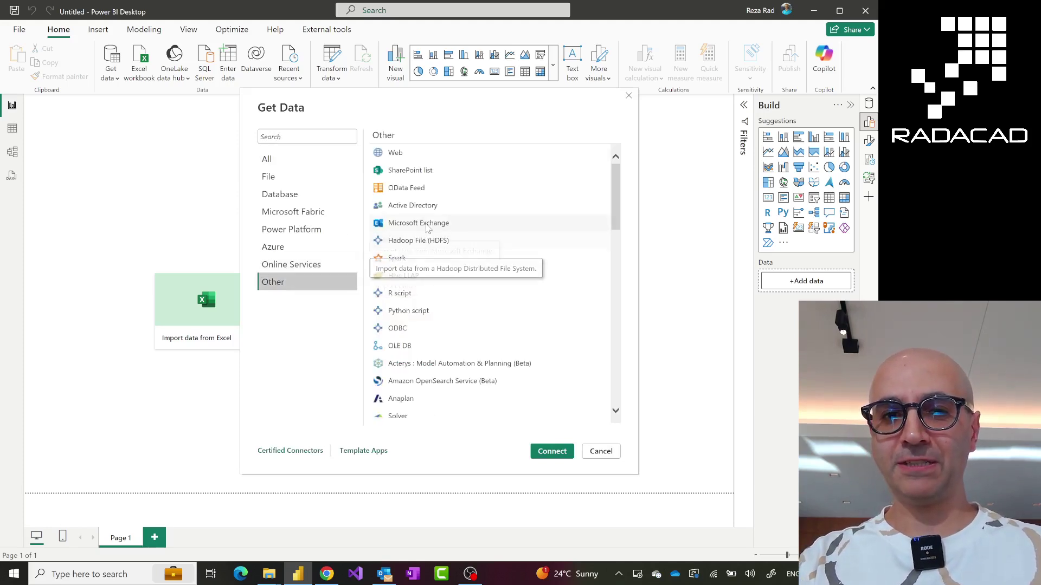
click(417, 223)
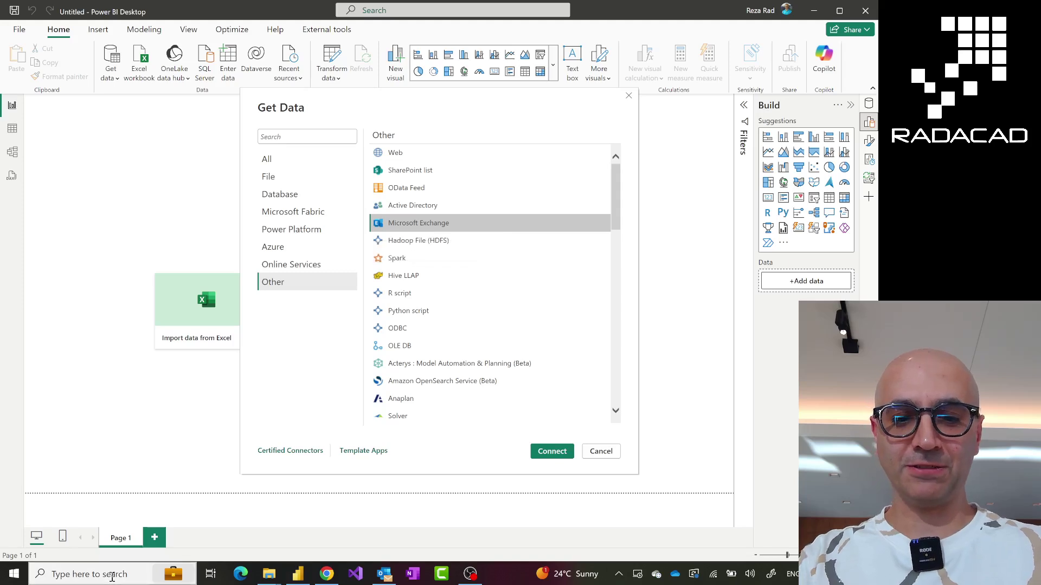
Launch ZoomIt to zoom in and highlight the screen, then connect to Microsoft Exchange
click(113, 575)
text(zoomit)
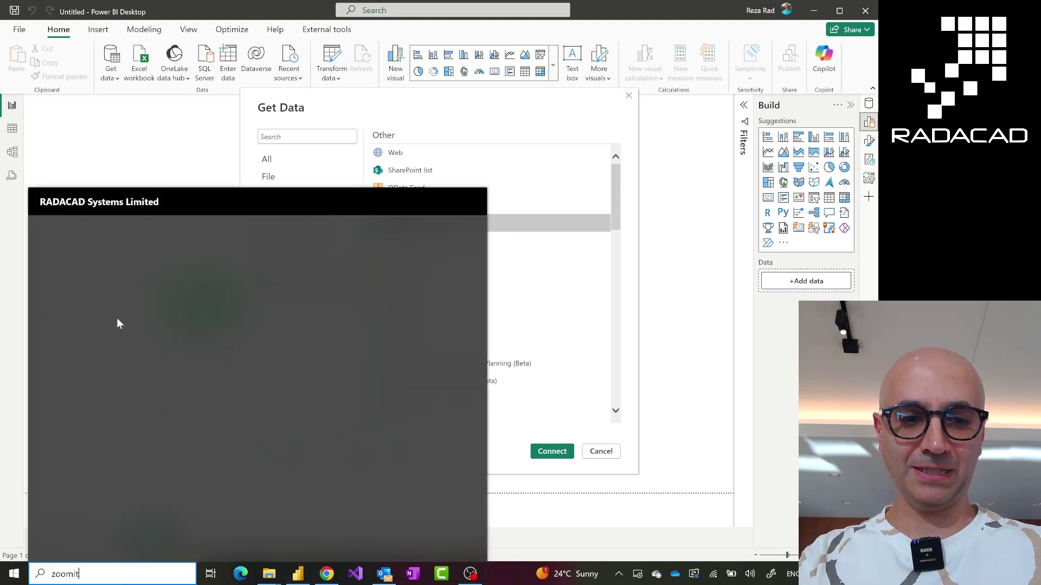
click(87, 277)
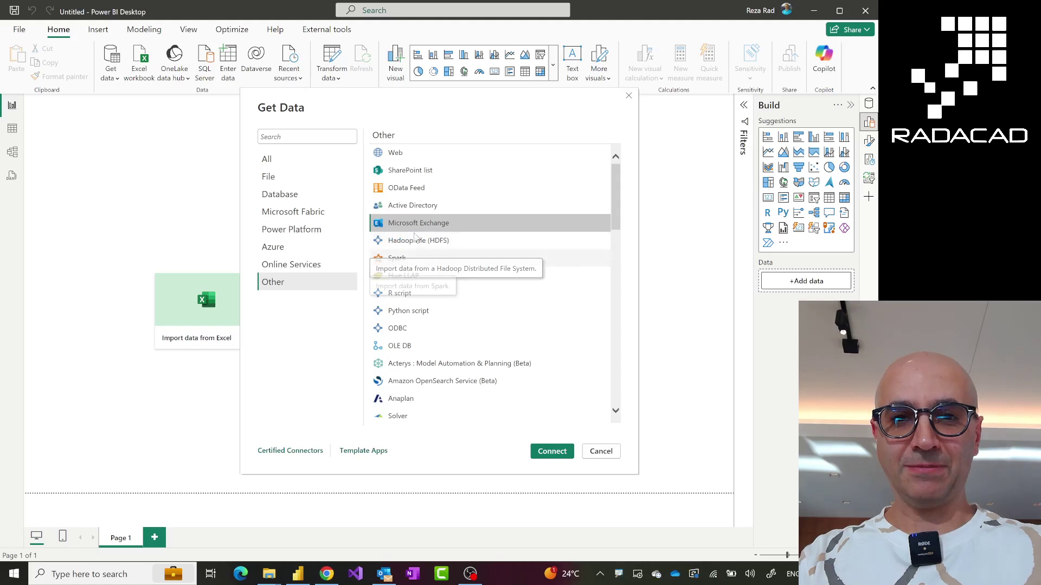
key(ctrl+1)
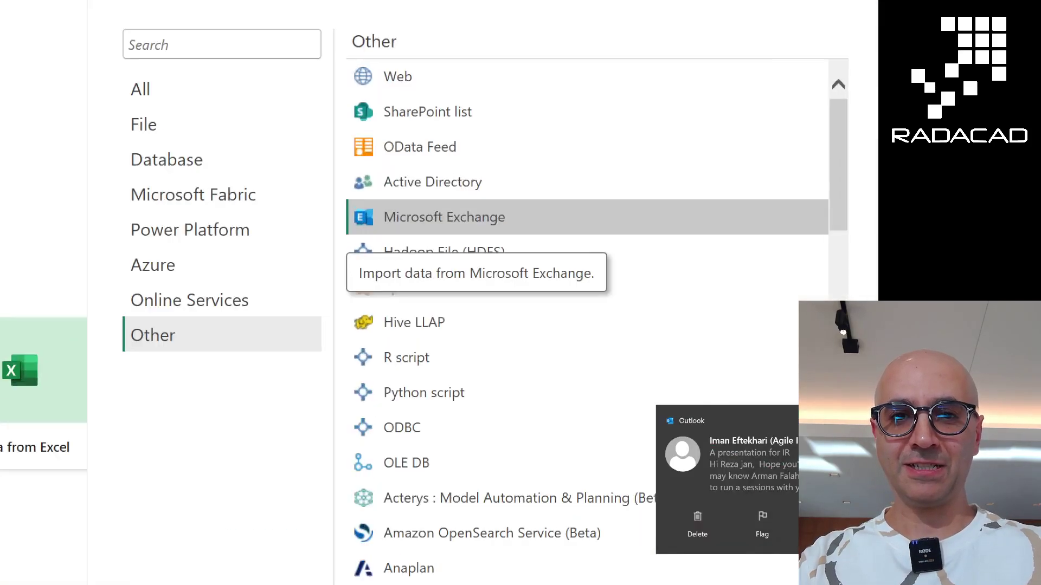
drag(342, 198, 593, 256)
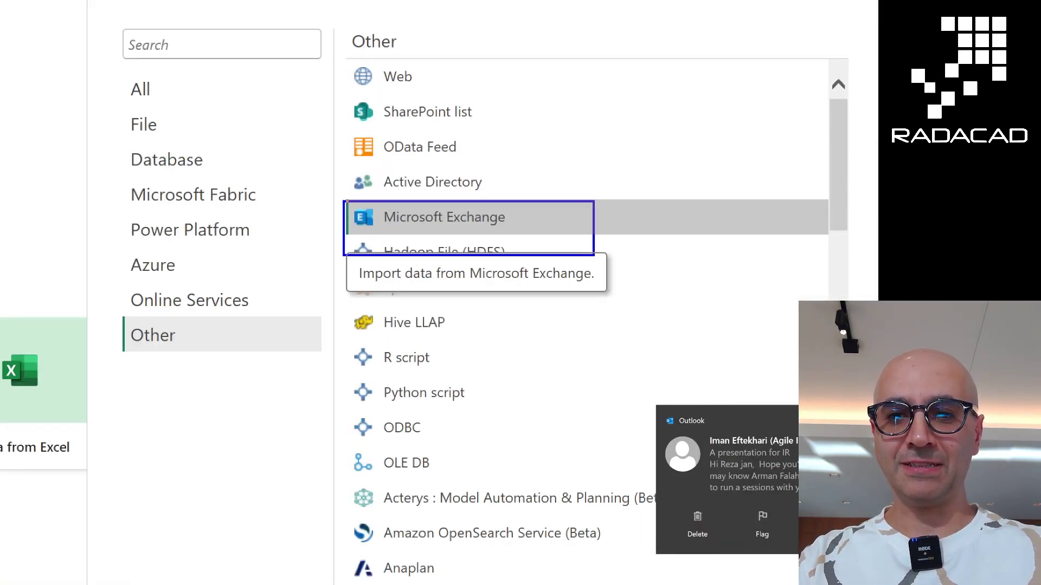
key(Escape)
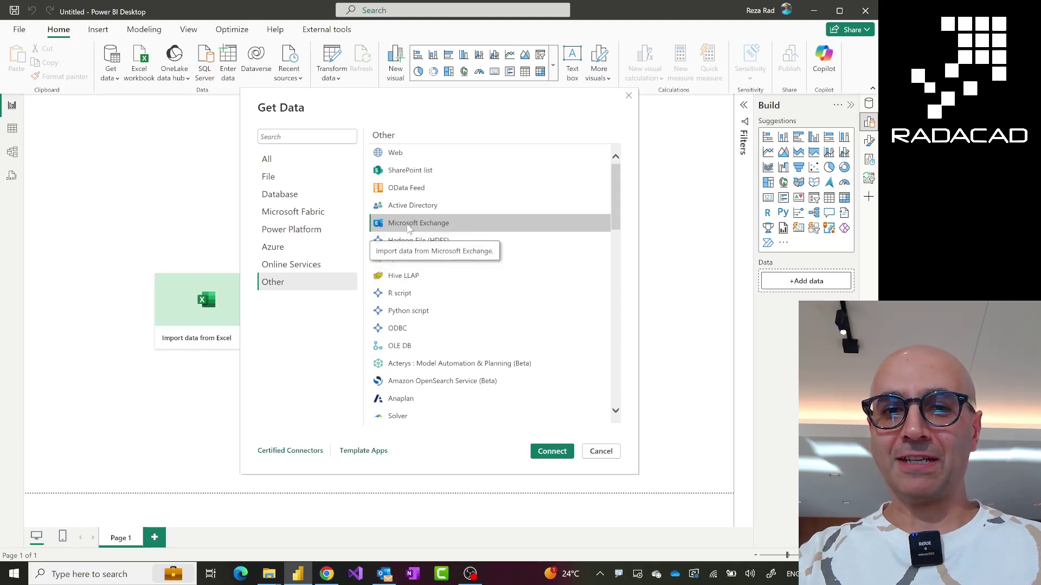
key(Escape)
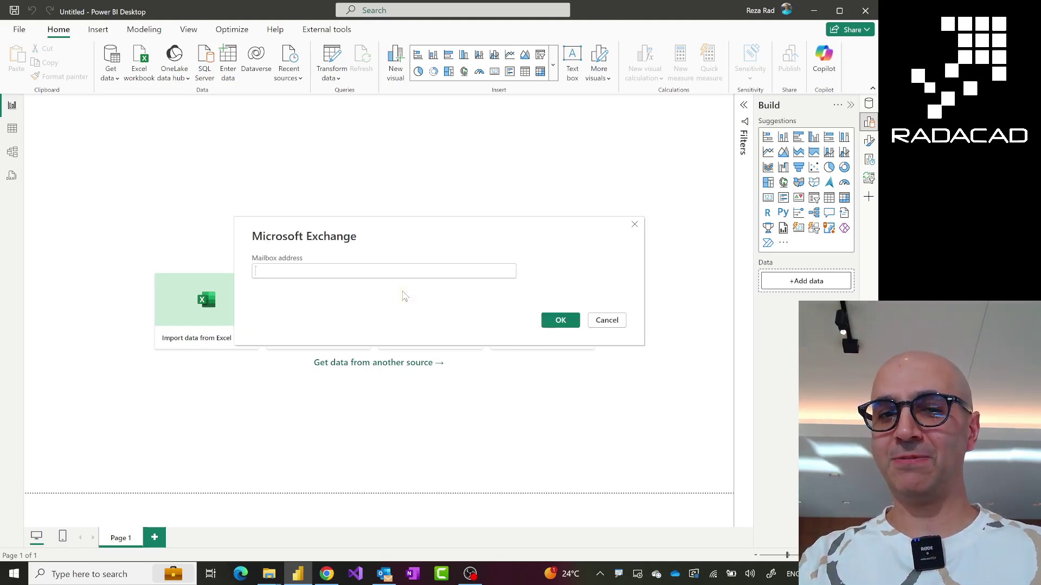
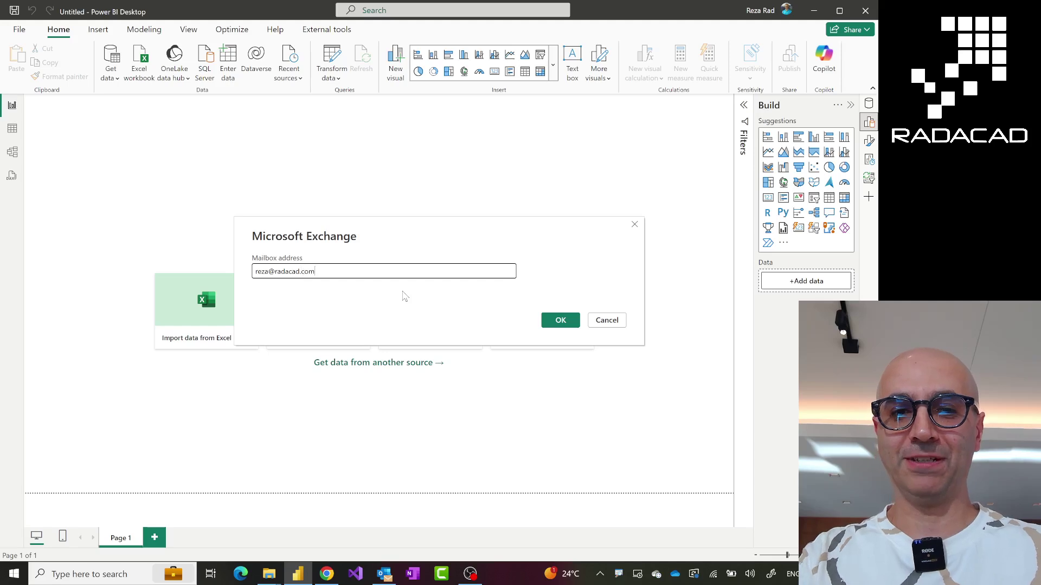
Enter your mailbox e-mail address and confirm the Exchange connection
click(566, 326)
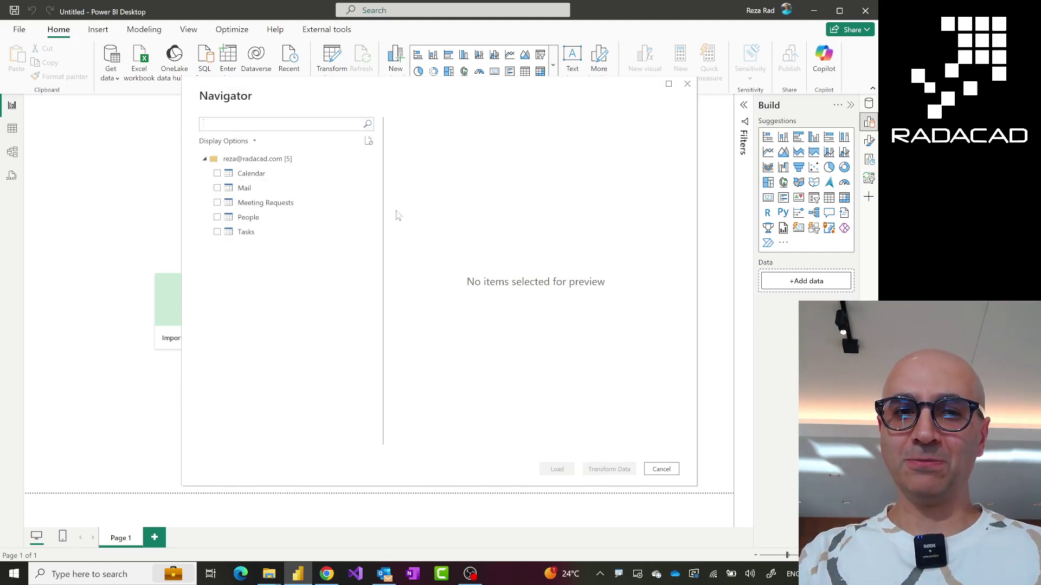
Preview Calendar and Mail, tick Mail and choose Transform Data, then switch to the browser dataflow
click(249, 175)
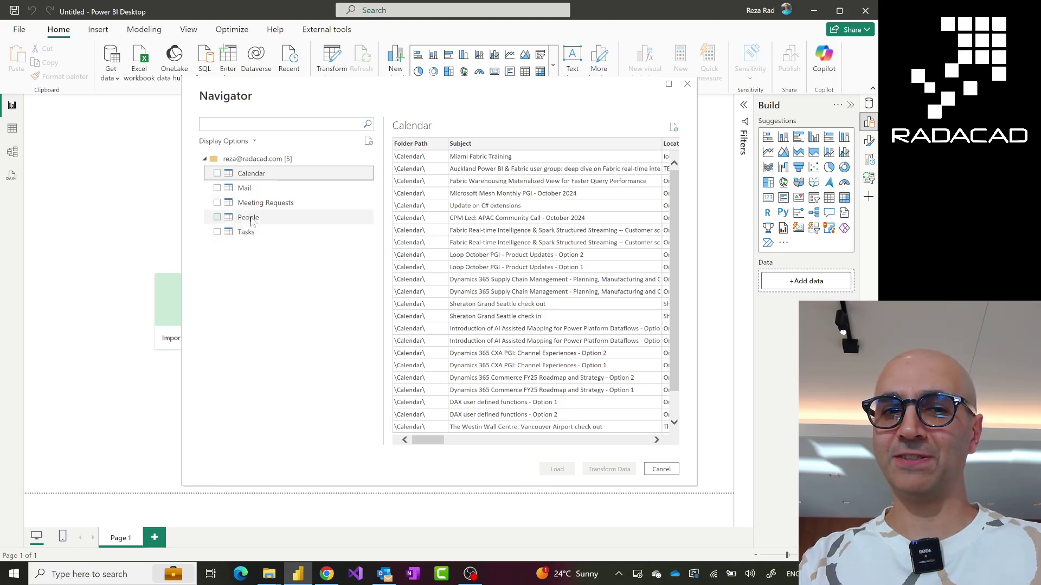
click(251, 191)
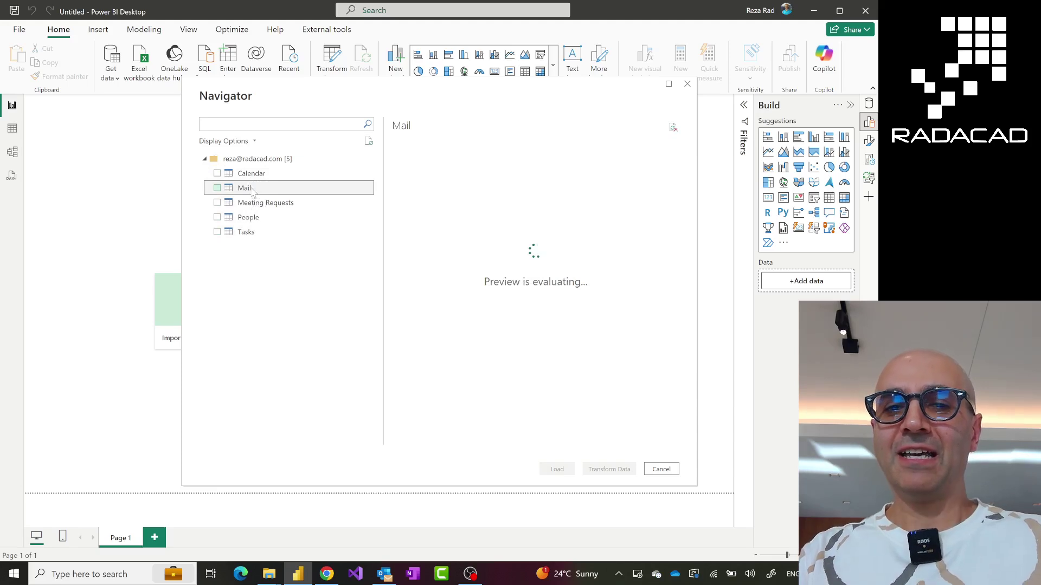
click(218, 188)
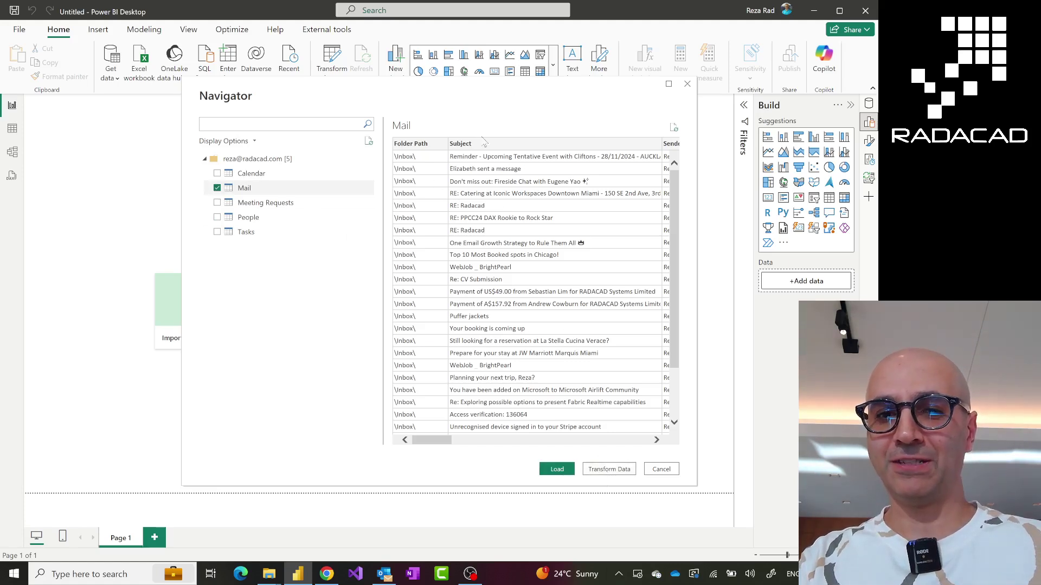
click(611, 472)
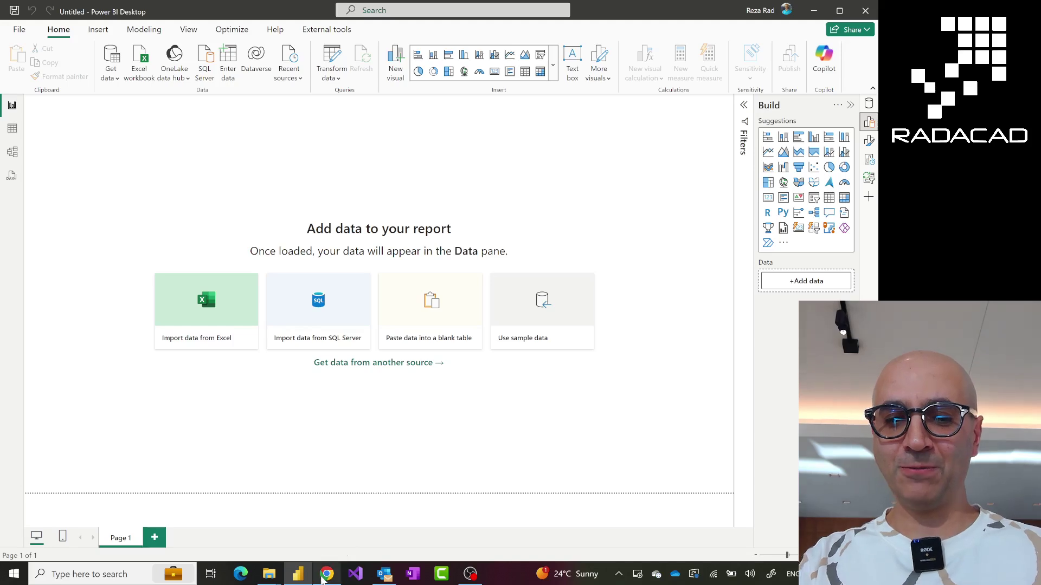
mouse_move(326, 579)
click(326, 521)
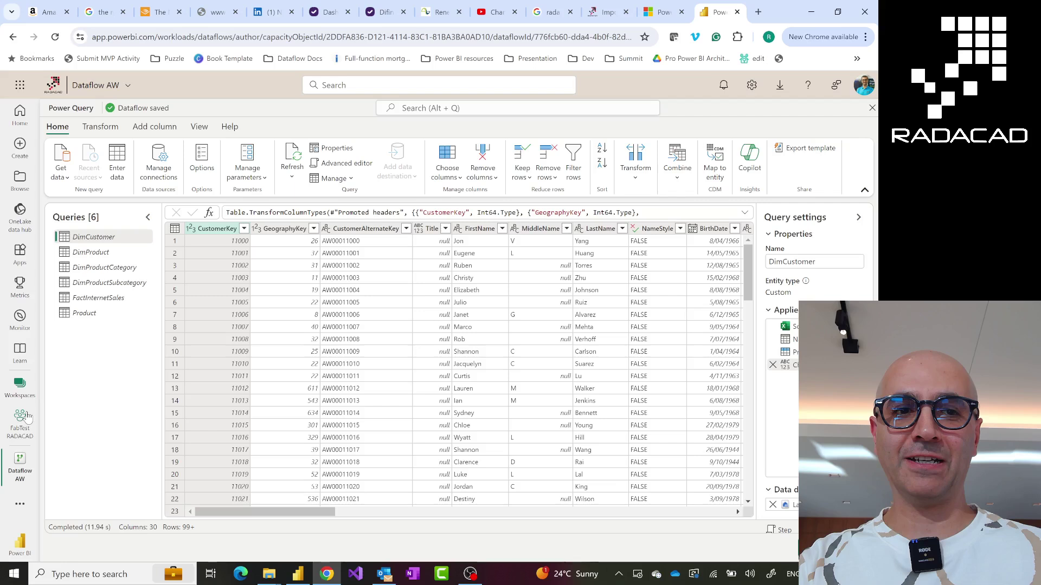
Search the dataflow's data sources for 'exchange' to find Microsoft Exchange Online, then return to Power BI Desktop
click(66, 183)
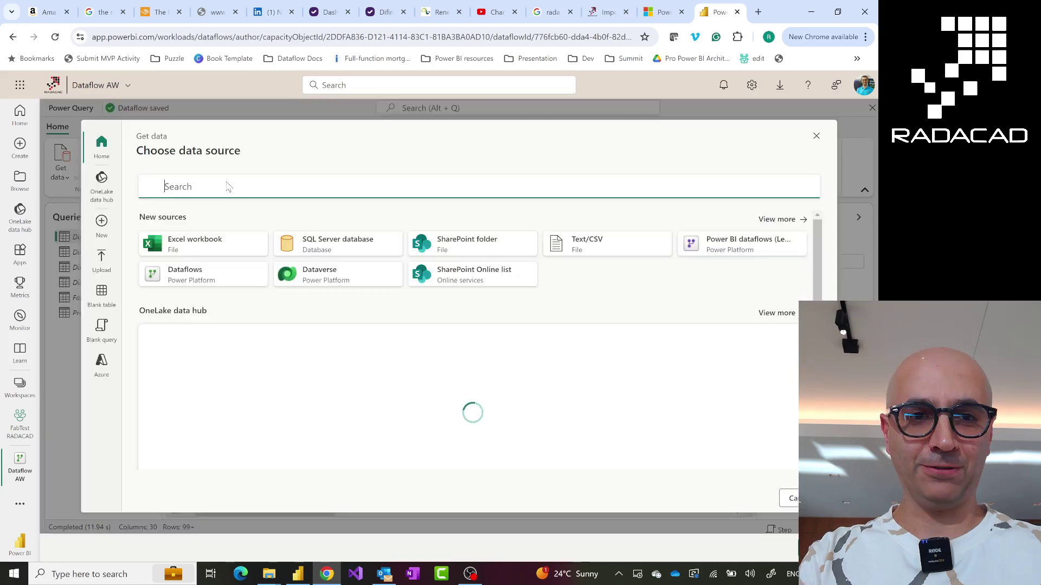
text(exchange)
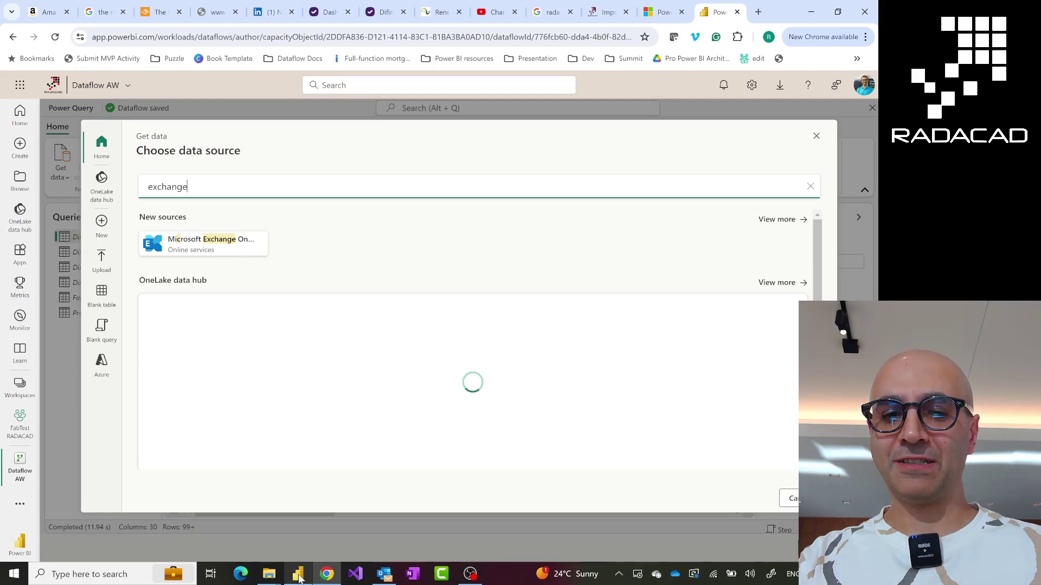
mouse_move(299, 579)
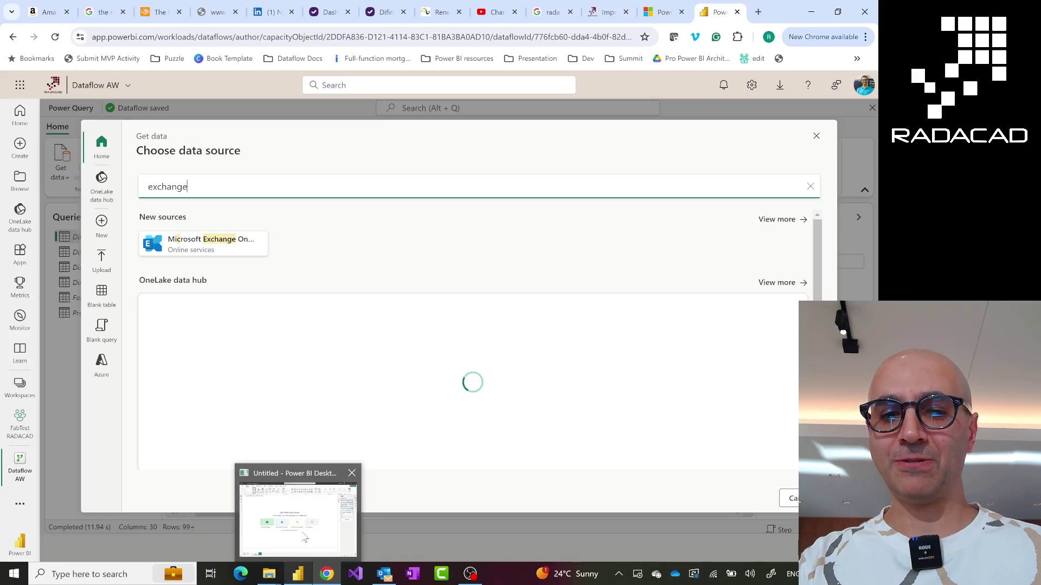
click(304, 538)
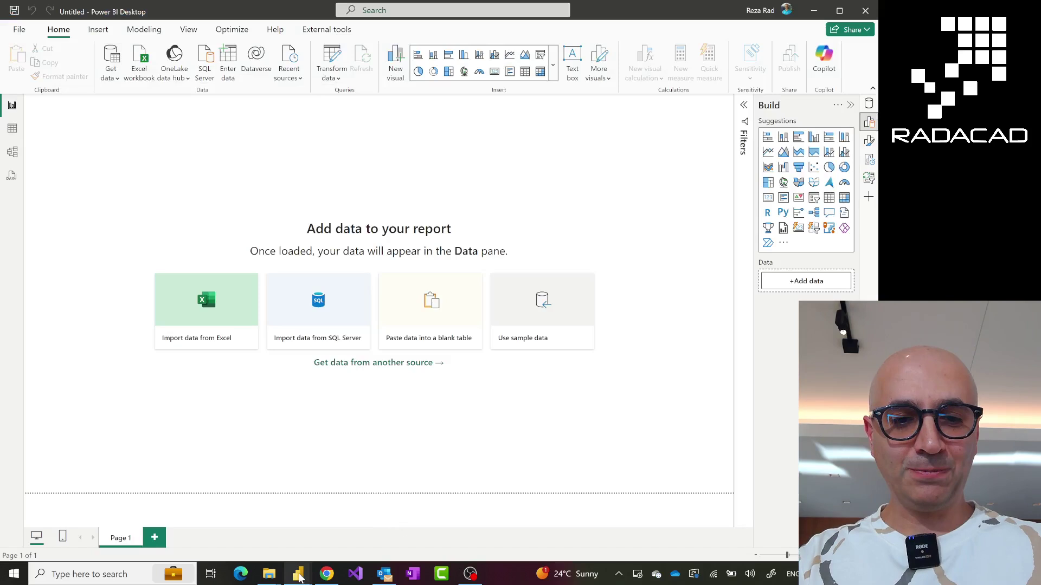
Switch to the Power Query Editor window previewing the Mail query
mouse_move(300, 578)
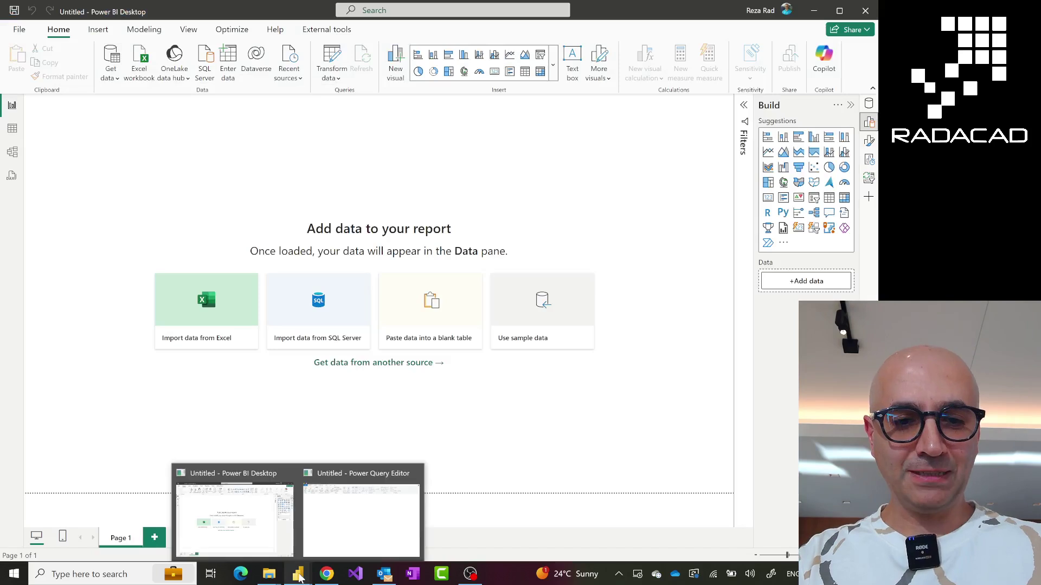
click(361, 515)
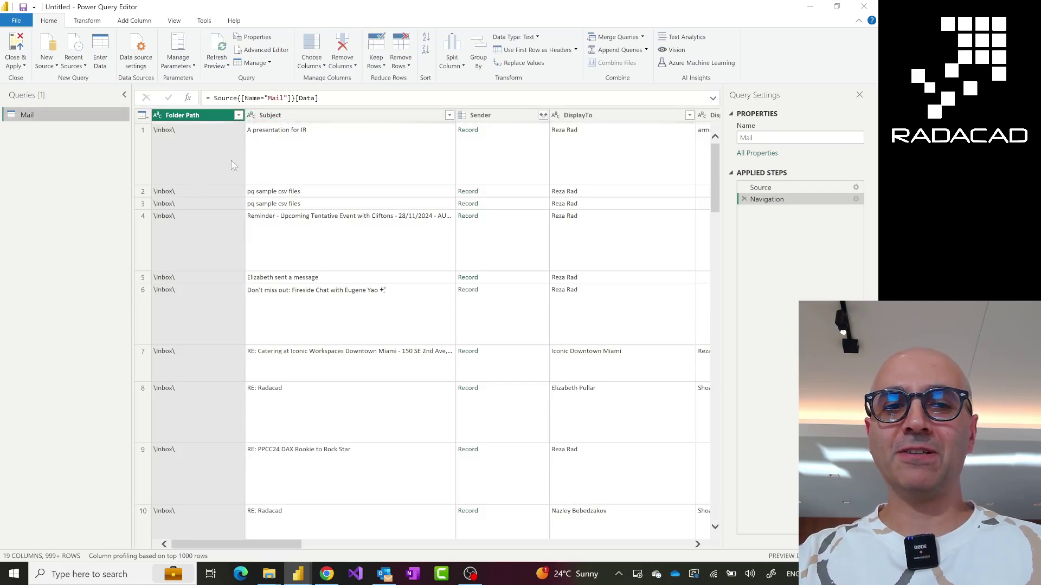
click(238, 115)
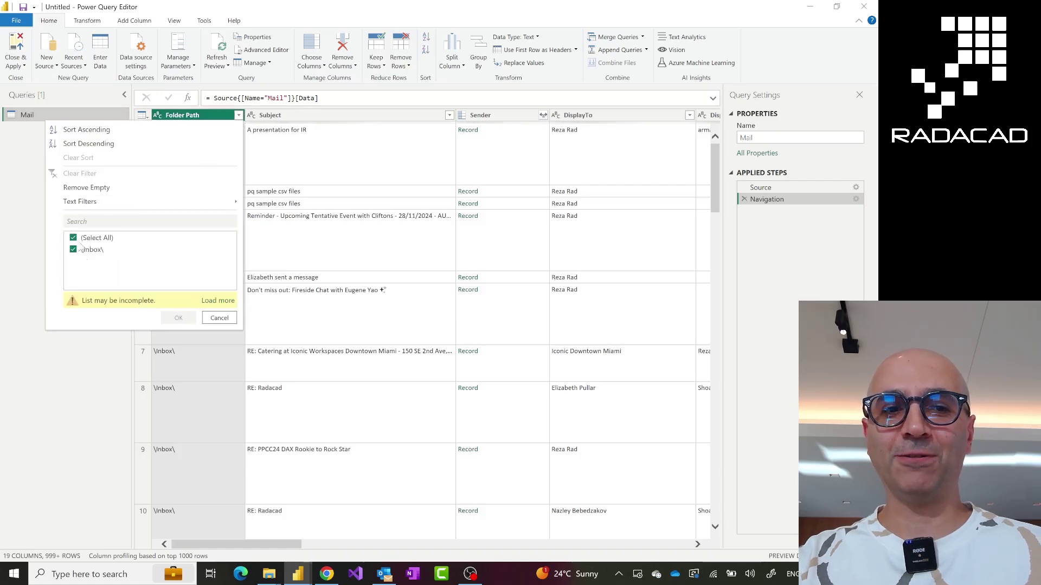
click(218, 300)
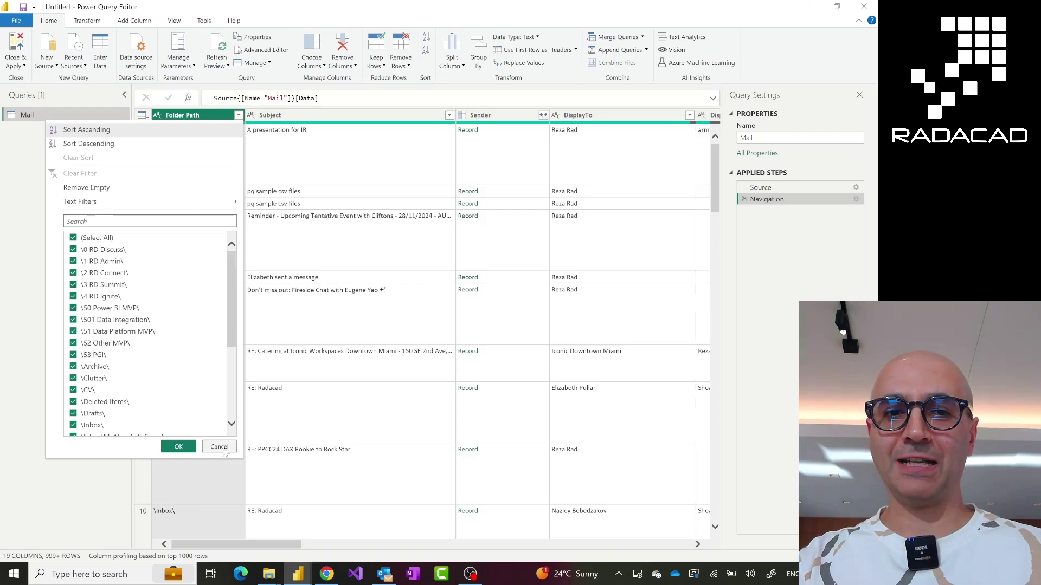
click(222, 450)
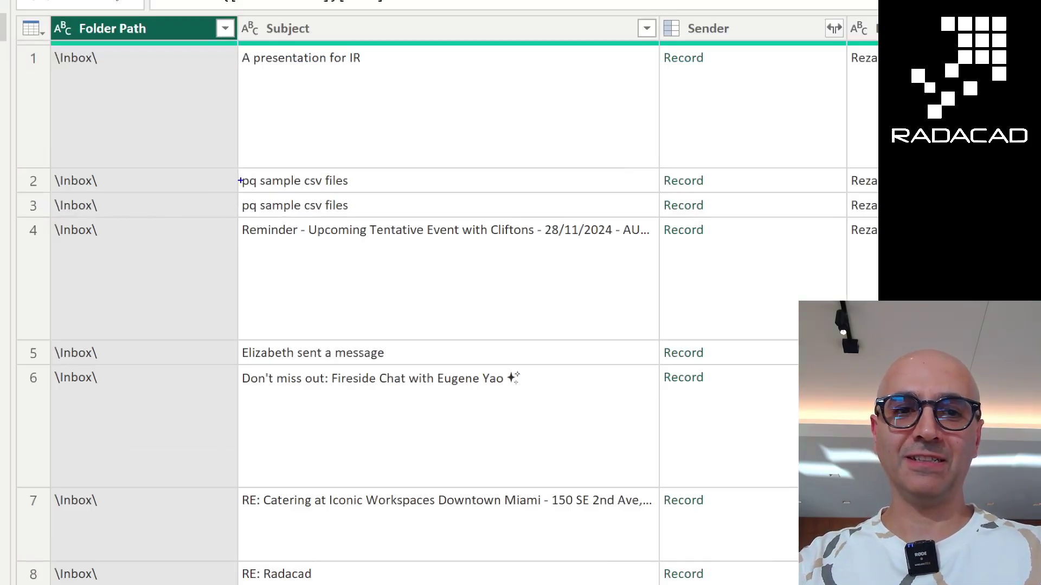
drag(236, 167, 415, 214)
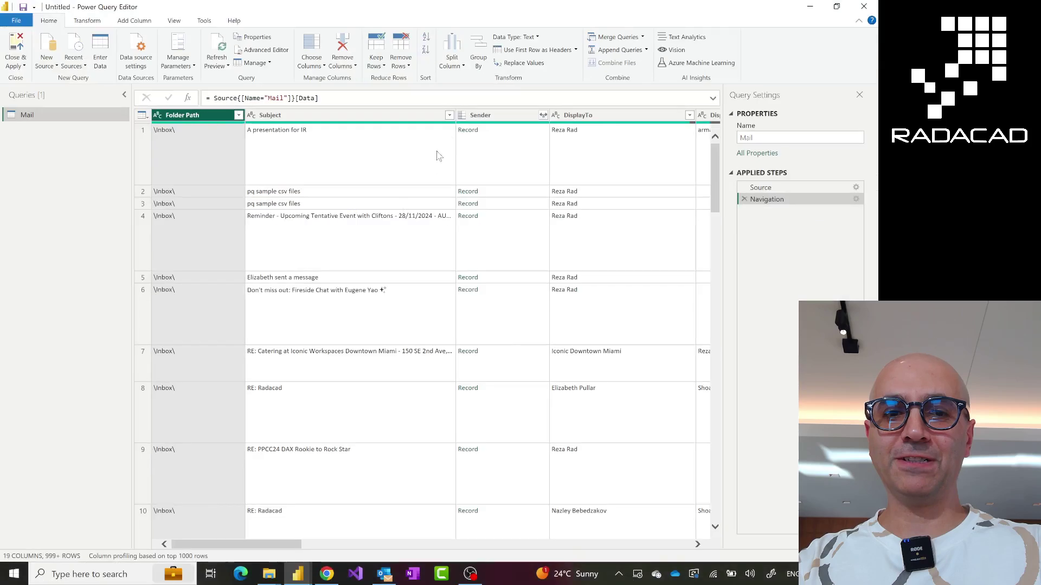
click(454, 113)
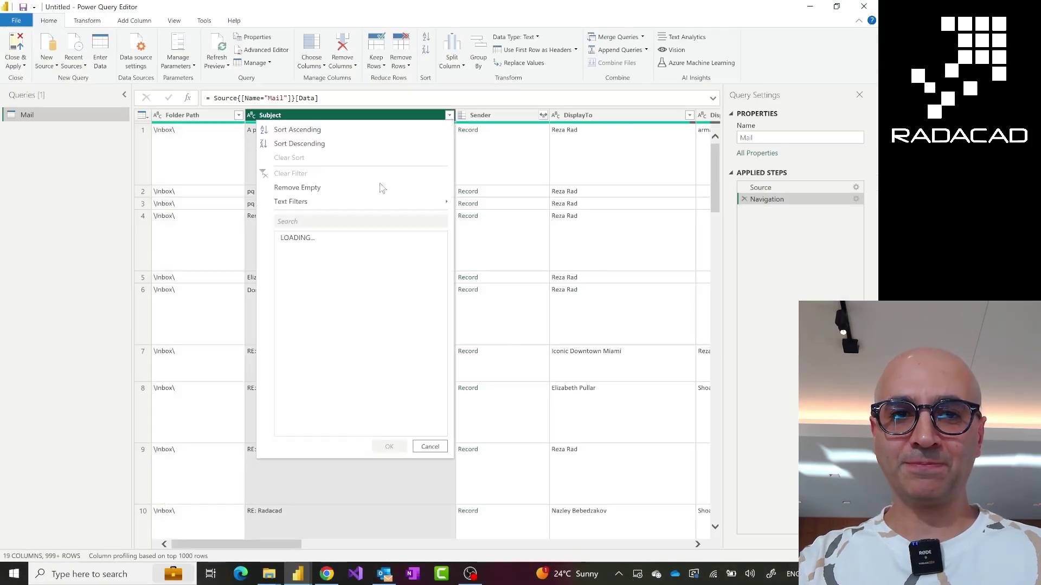
Search the Subject filter for 'pq sample csv files' and keep only those emails
mouse_move(368, 208)
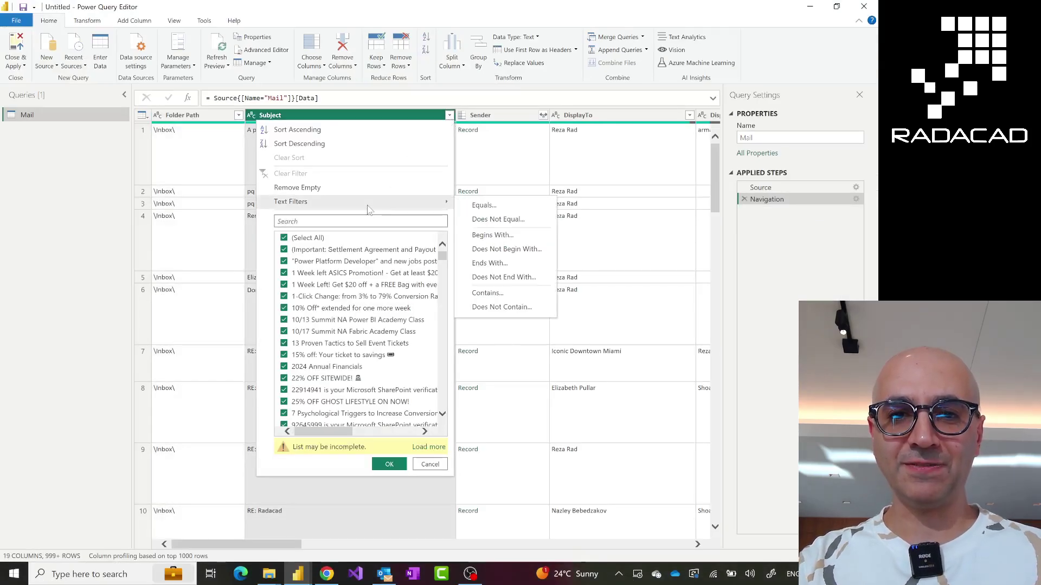
click(358, 222)
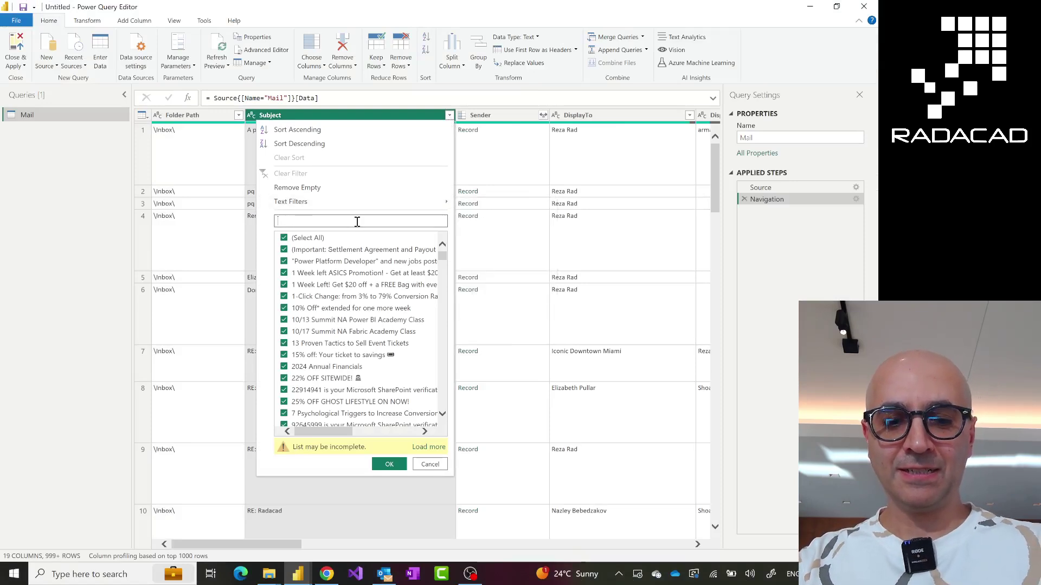
text(pq sample csv files)
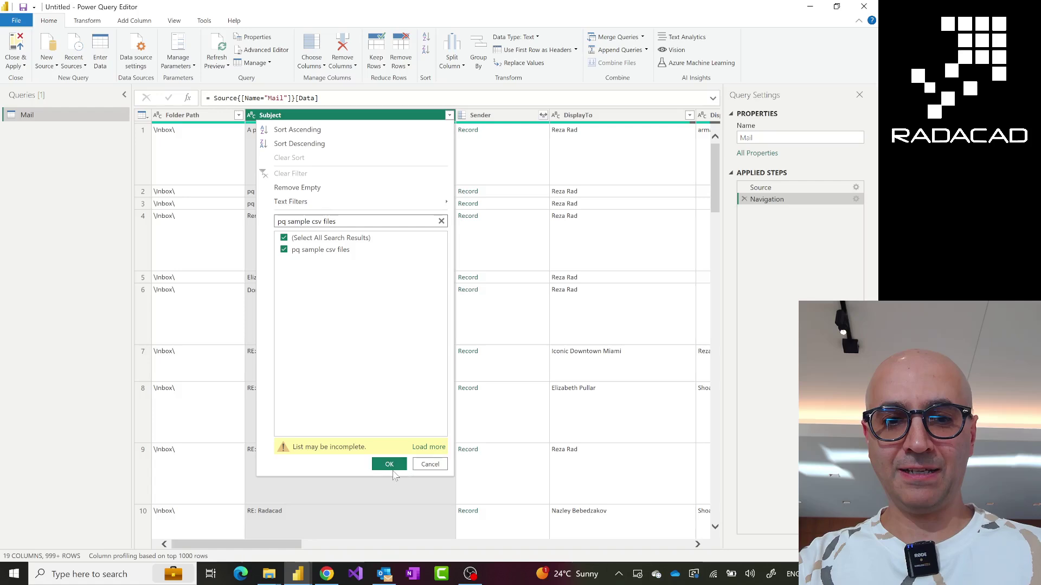
click(388, 465)
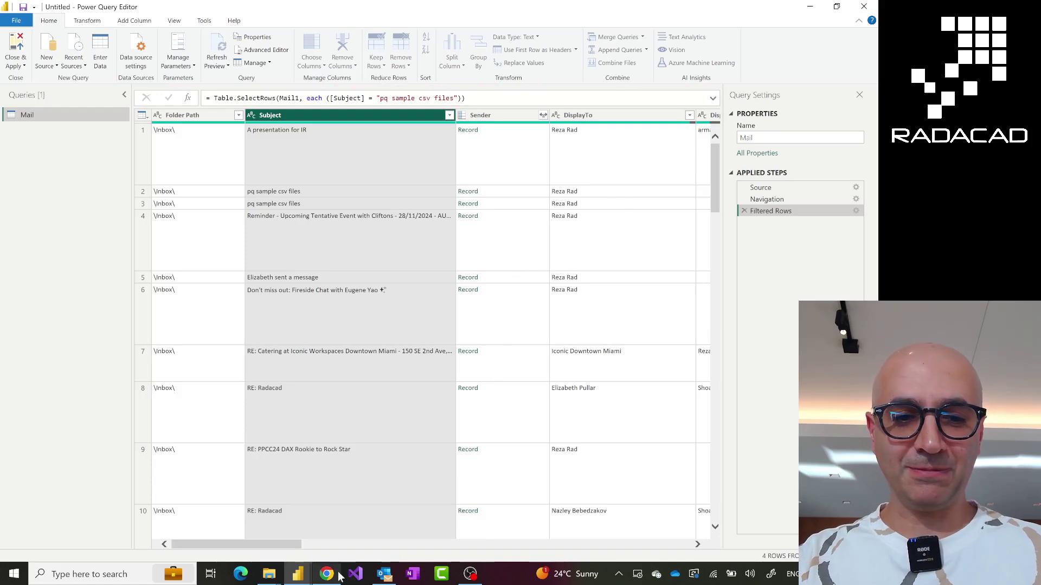
Filter Folder Path to exclude \Sent Items\, keeping only the two \Inbox\ rows
mouse_move(328, 575)
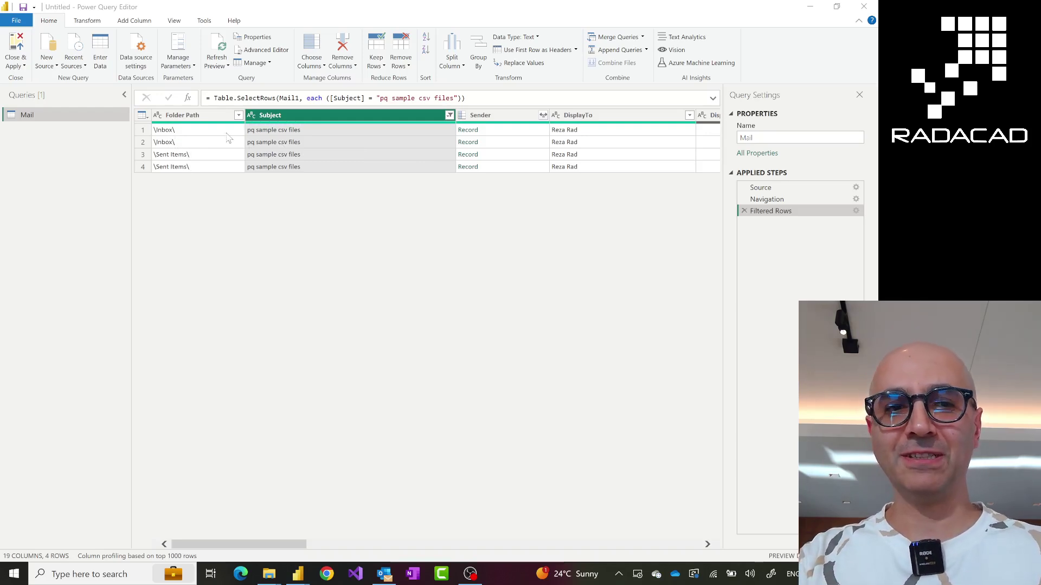
click(239, 116)
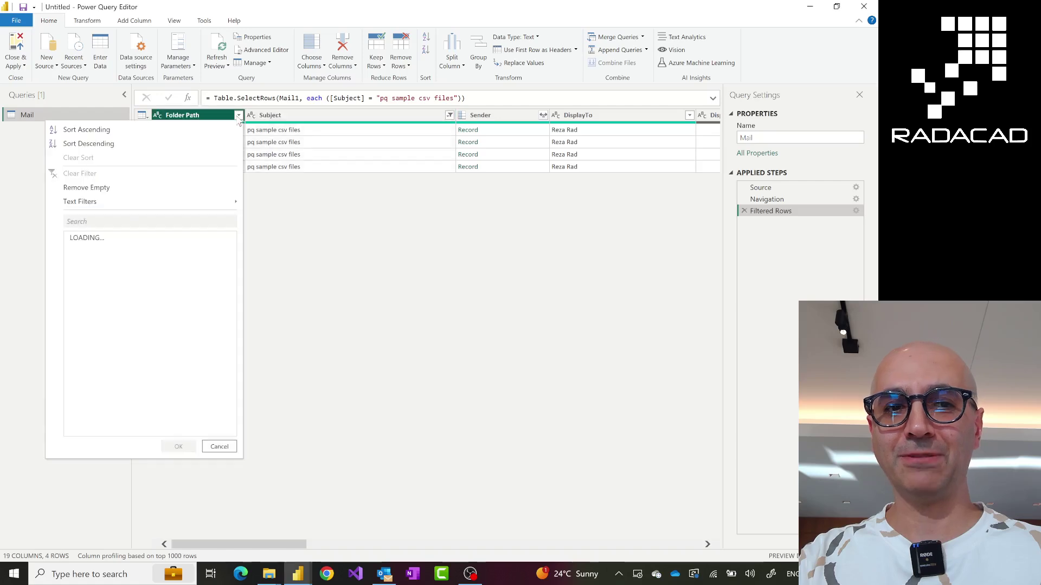
click(73, 261)
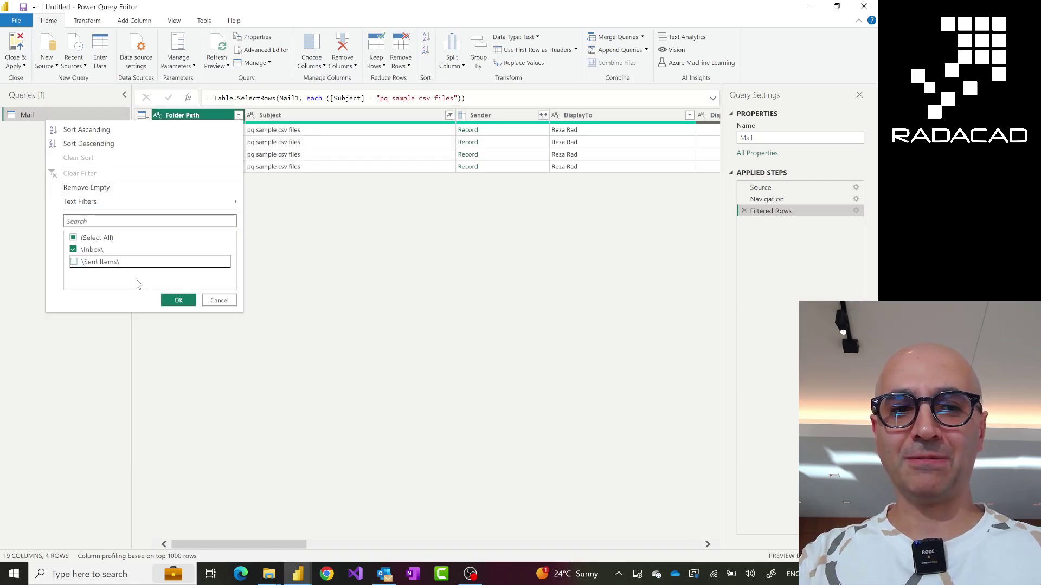
click(178, 300)
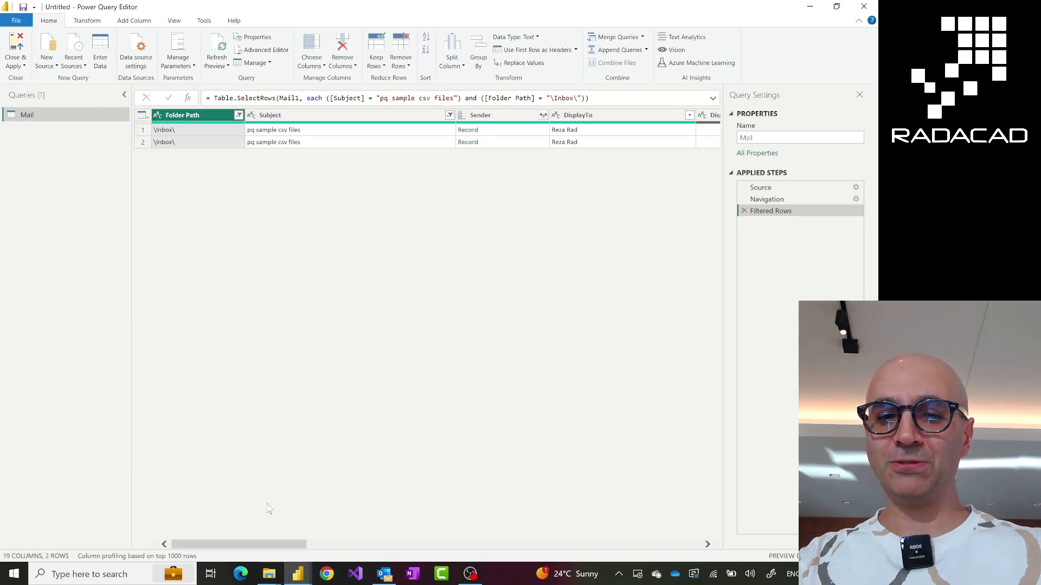
drag(239, 544, 273, 545)
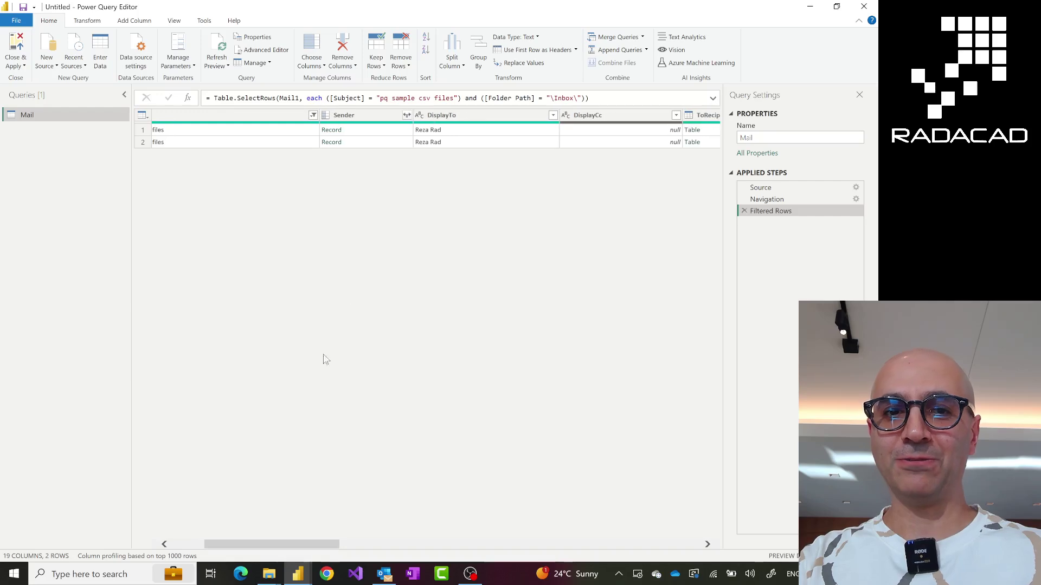
Expand Sender's Name and Address fields into Sender.Name and Sender.Address, giving 20 columns
click(406, 115)
click(229, 210)
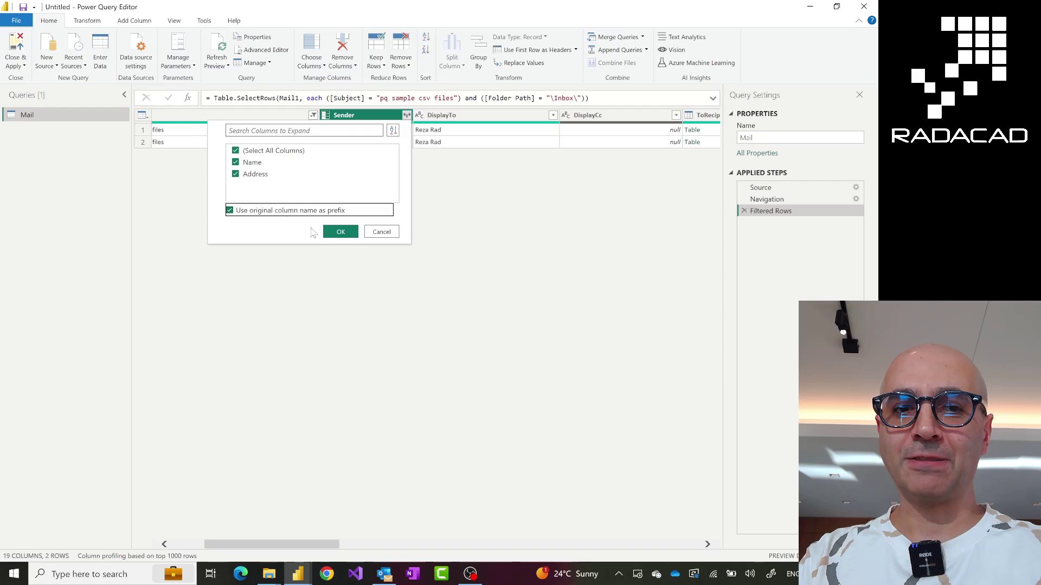
click(340, 232)
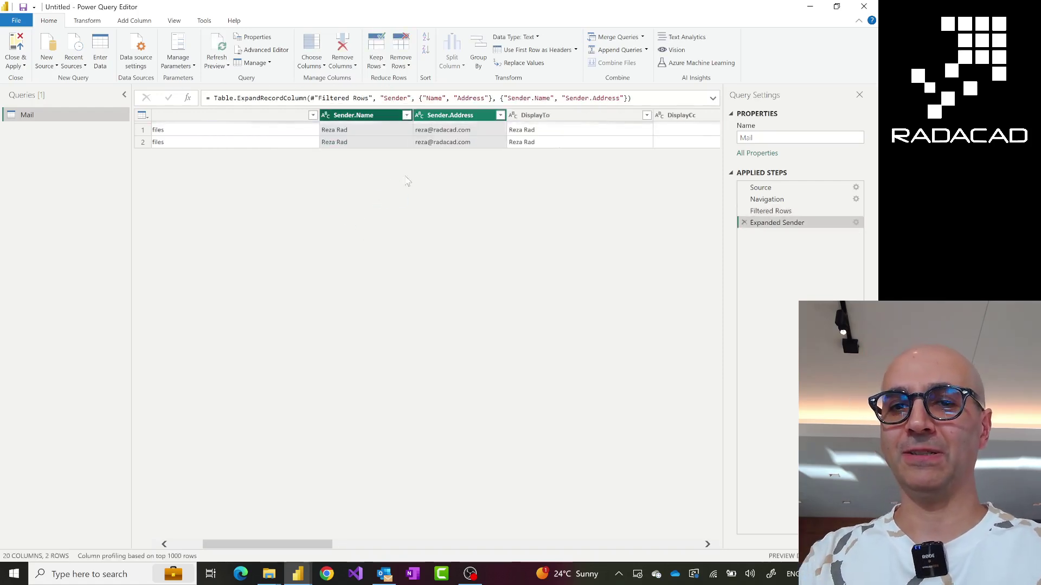
click(451, 117)
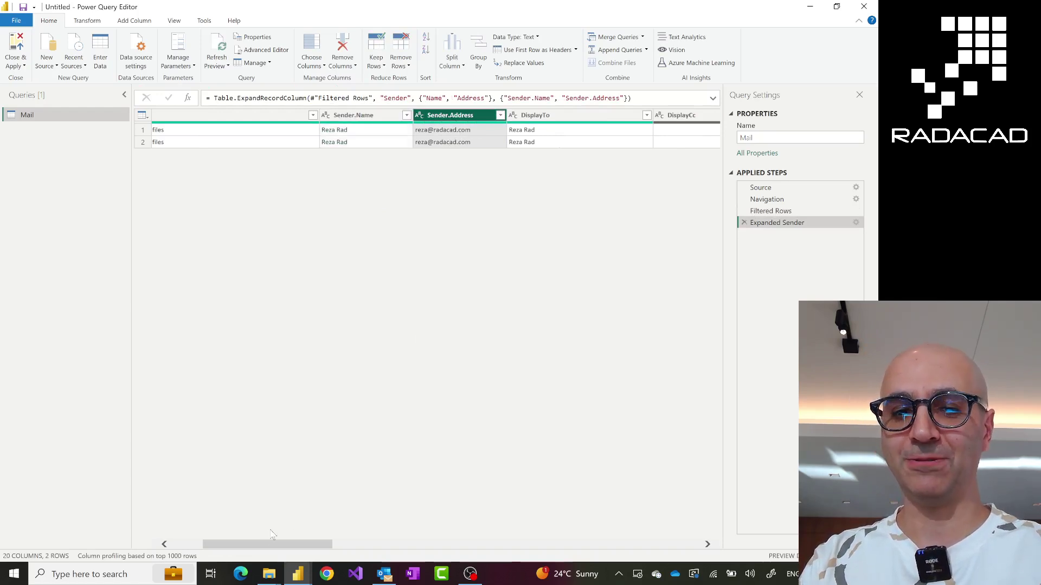
drag(264, 549, 466, 553)
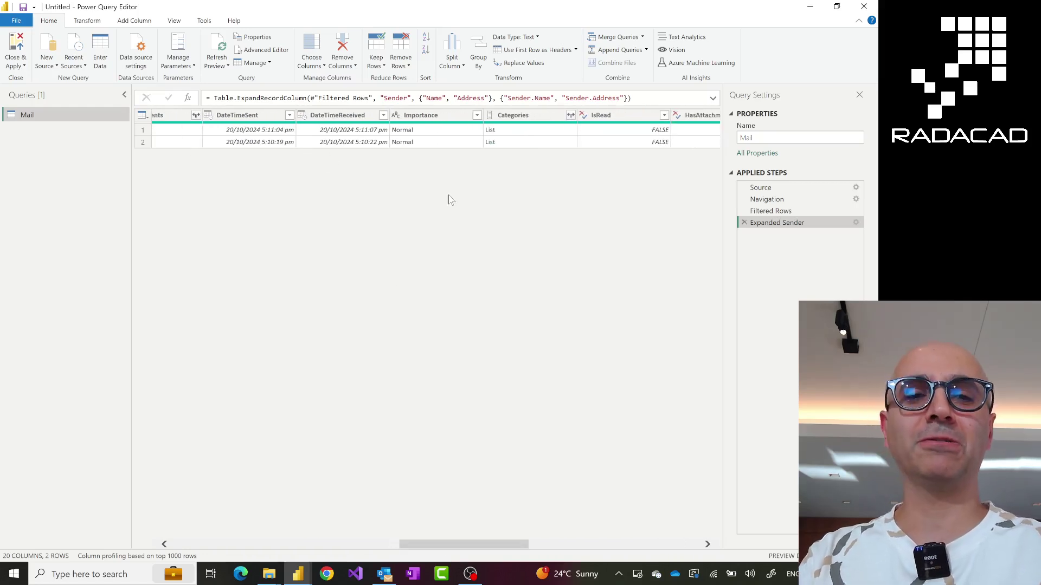
click(384, 116)
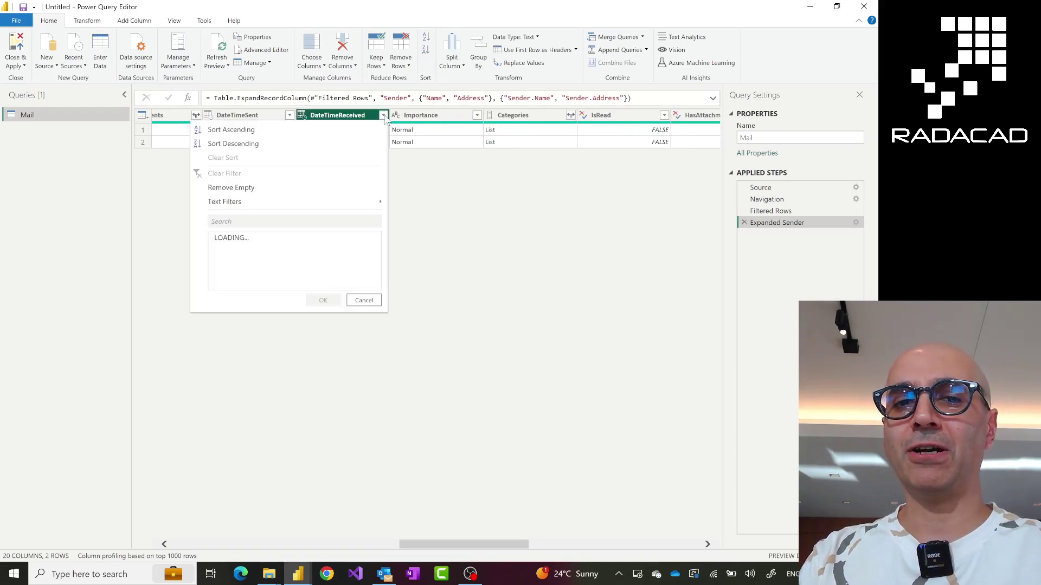
mouse_move(347, 211)
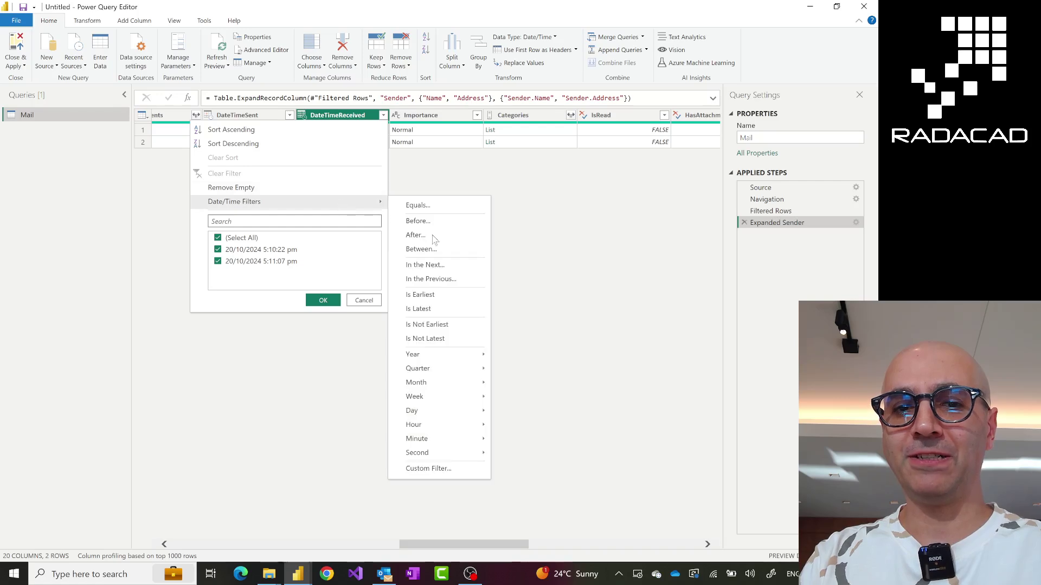
click(589, 251)
drag(410, 543, 471, 550)
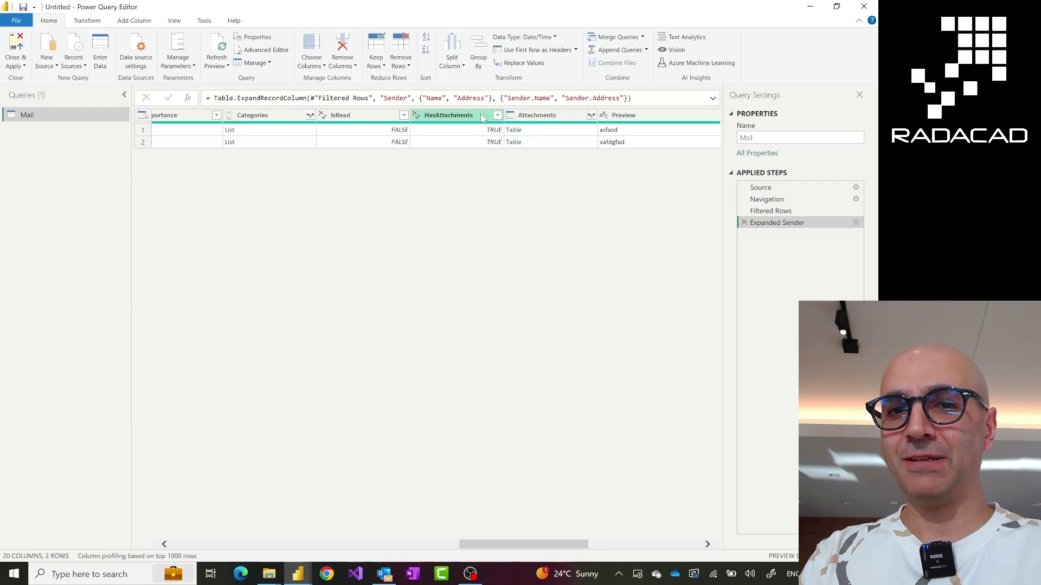
click(480, 116)
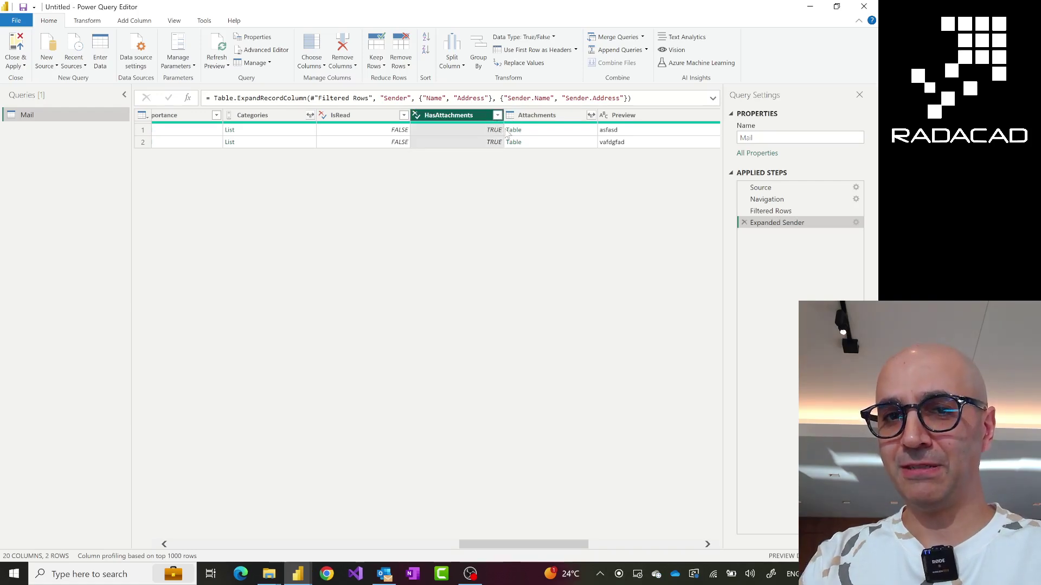
click(560, 128)
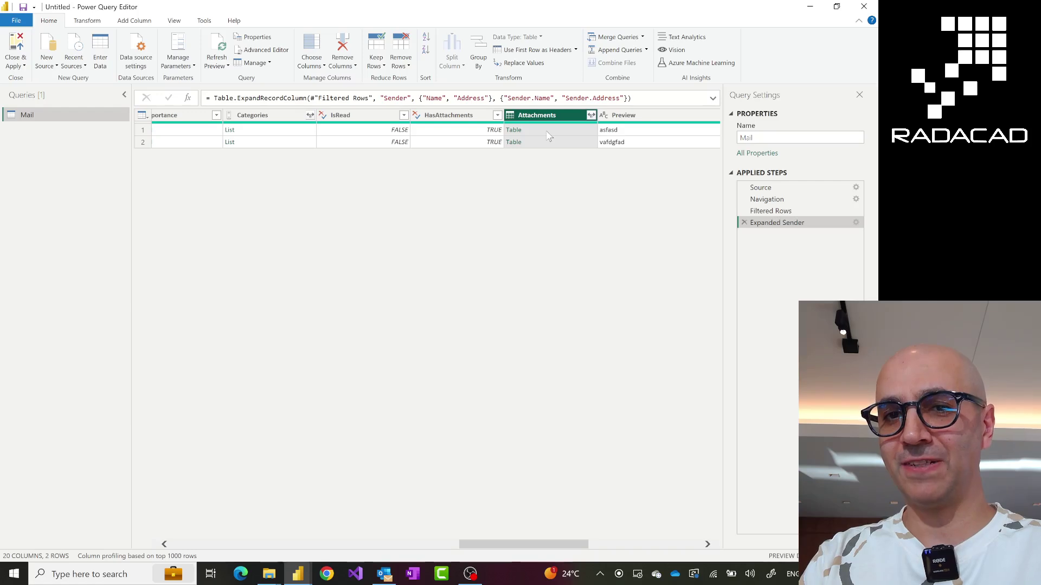
click(548, 131)
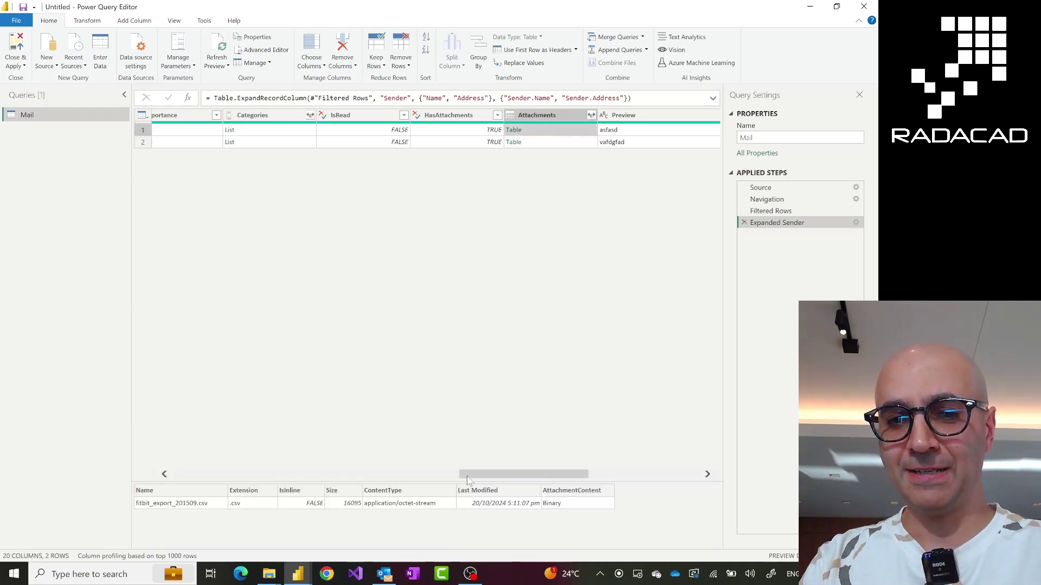
drag(475, 476, 496, 482)
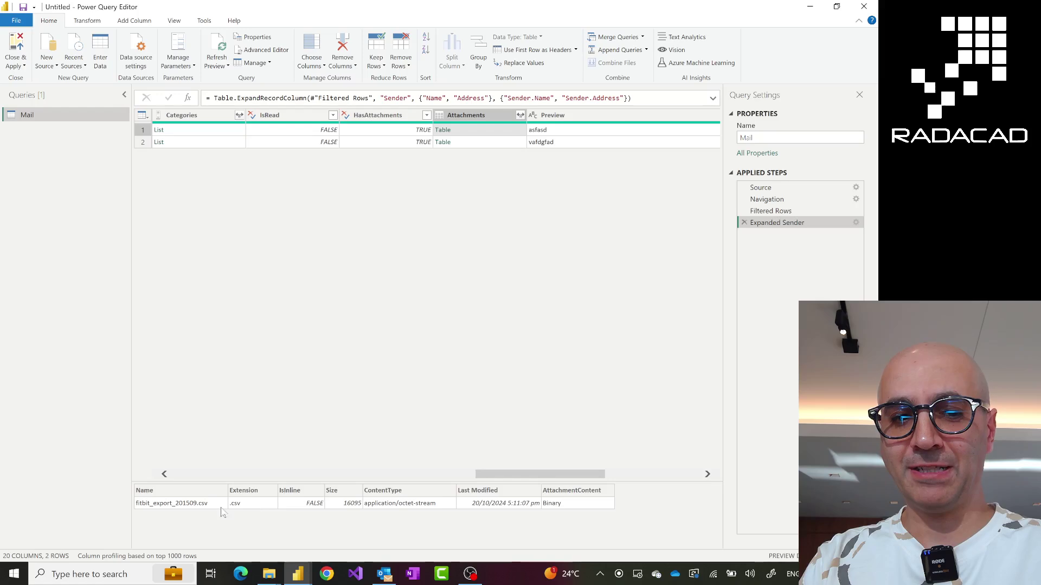
click(478, 144)
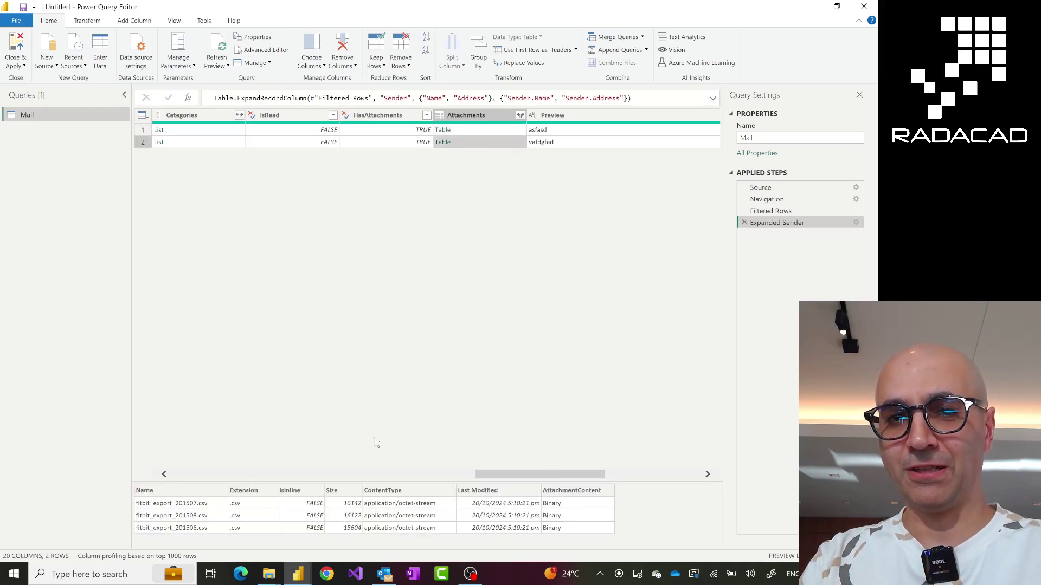
click(493, 119)
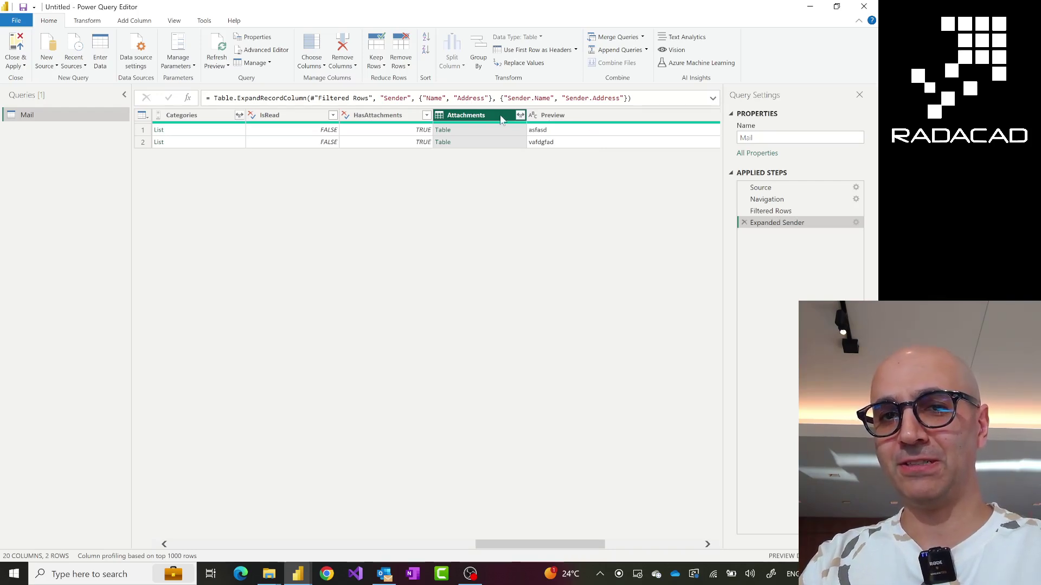
Keep only Attachments and expand it without a prefix into Name, Extension, Size, ContentType columns
right_click(500, 119)
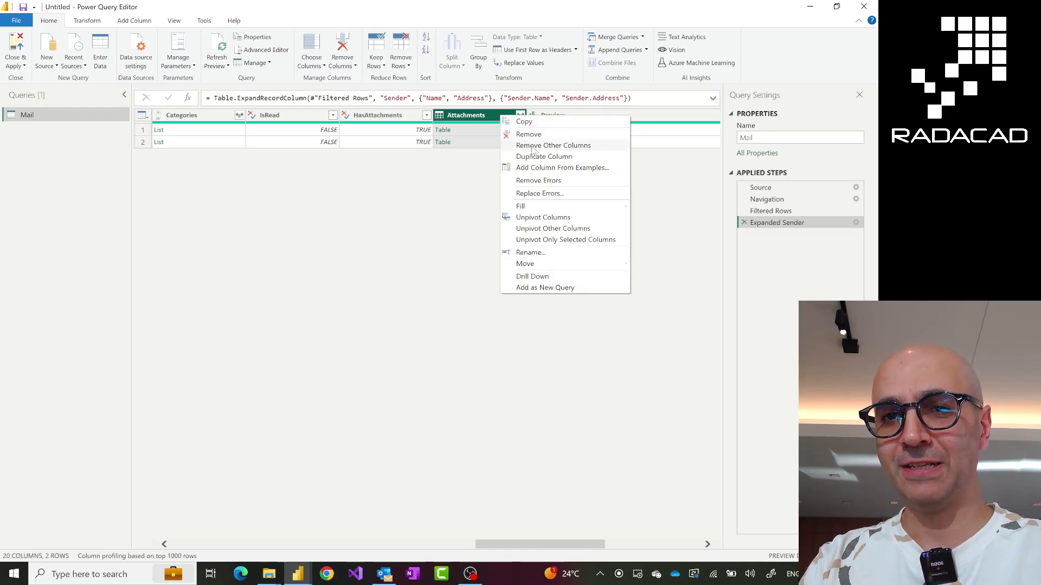
key(Escape)
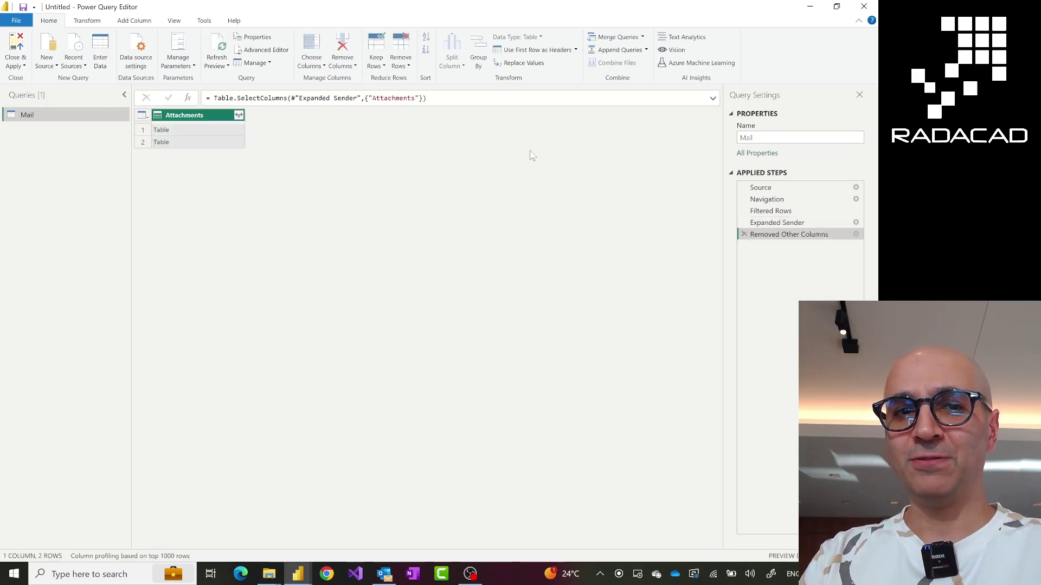
click(239, 115)
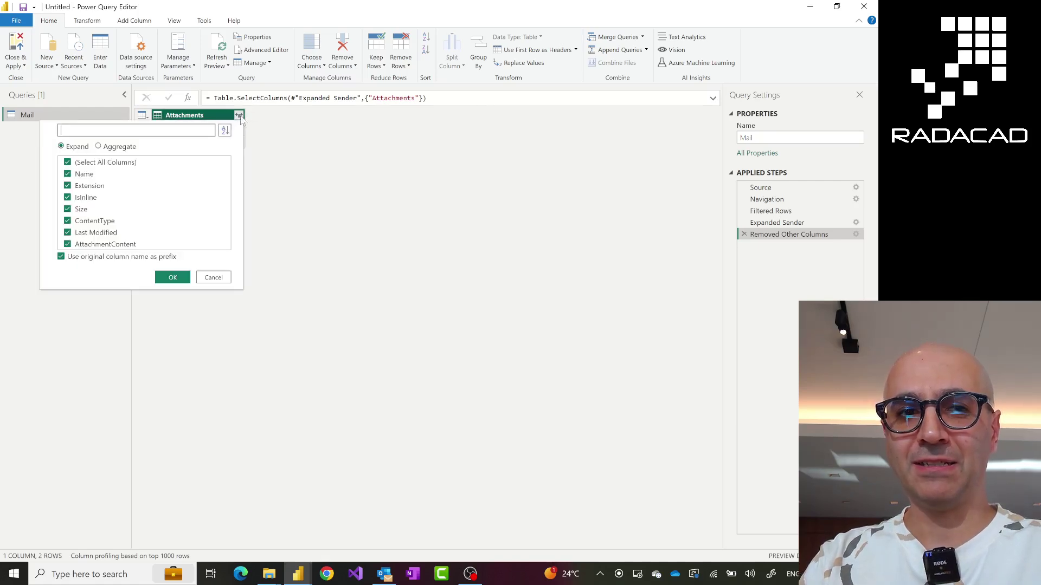
click(61, 257)
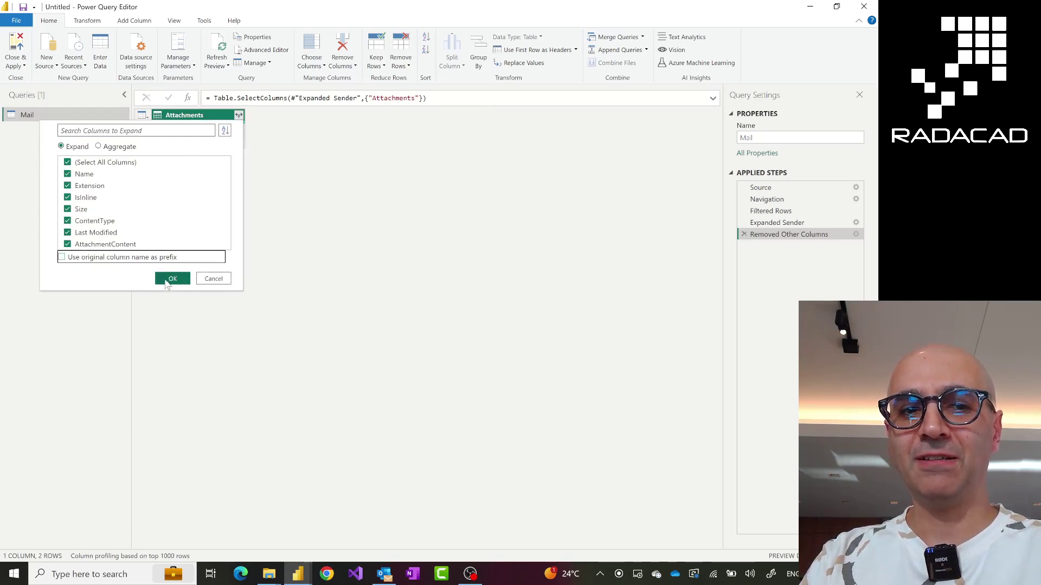
click(171, 278)
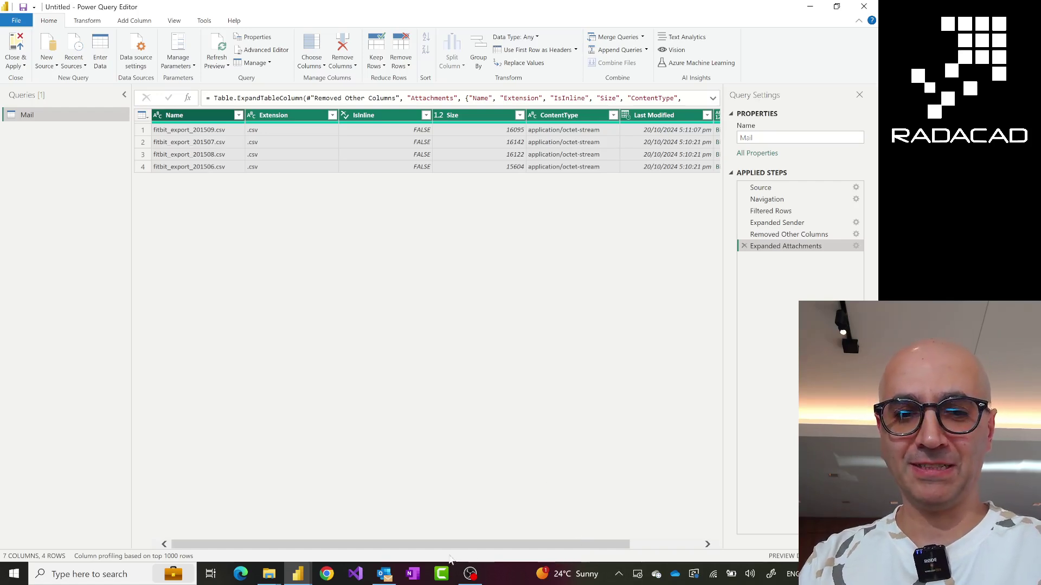
Launch Combine Files on the AttachmentContent column to preview the first Fitbit CSV attachment
drag(406, 544, 477, 545)
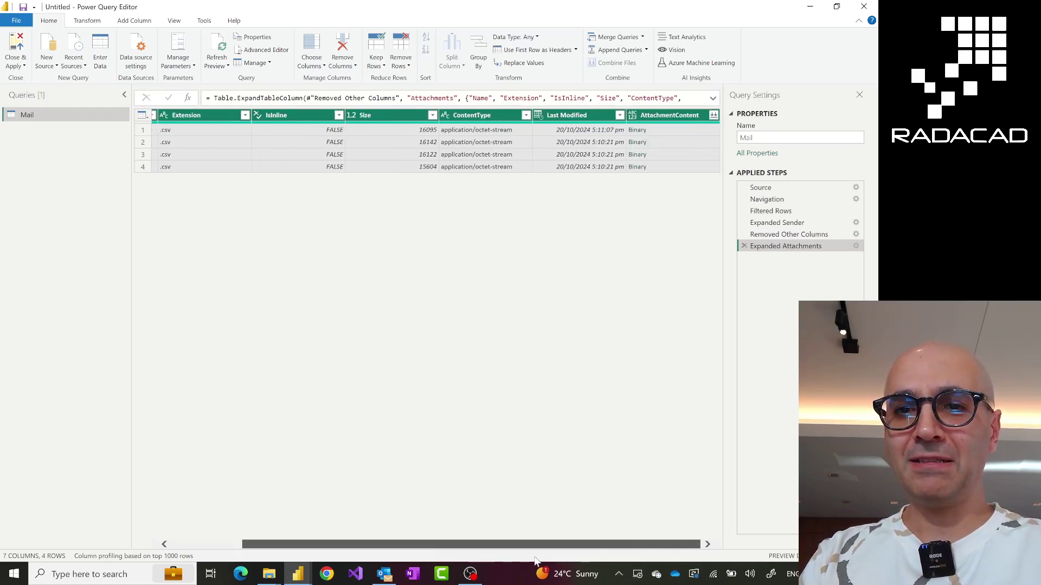
click(679, 119)
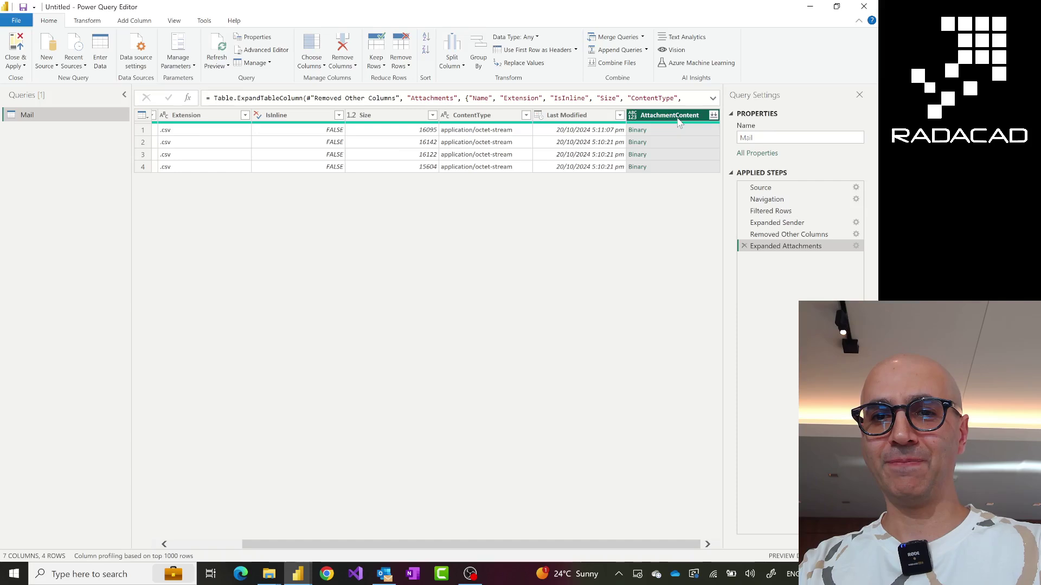
drag(573, 90, 762, 272)
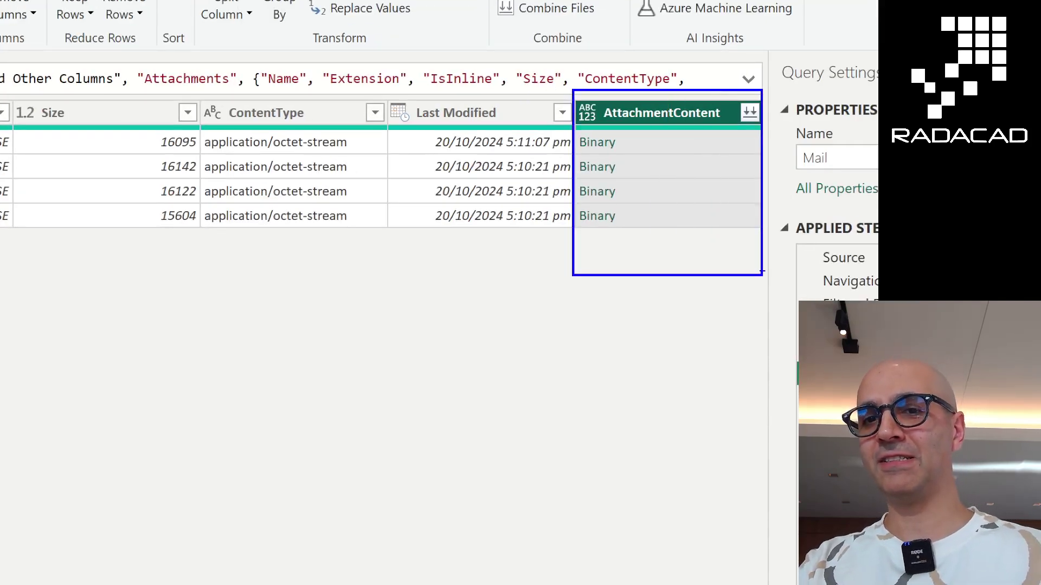
key(Escape)
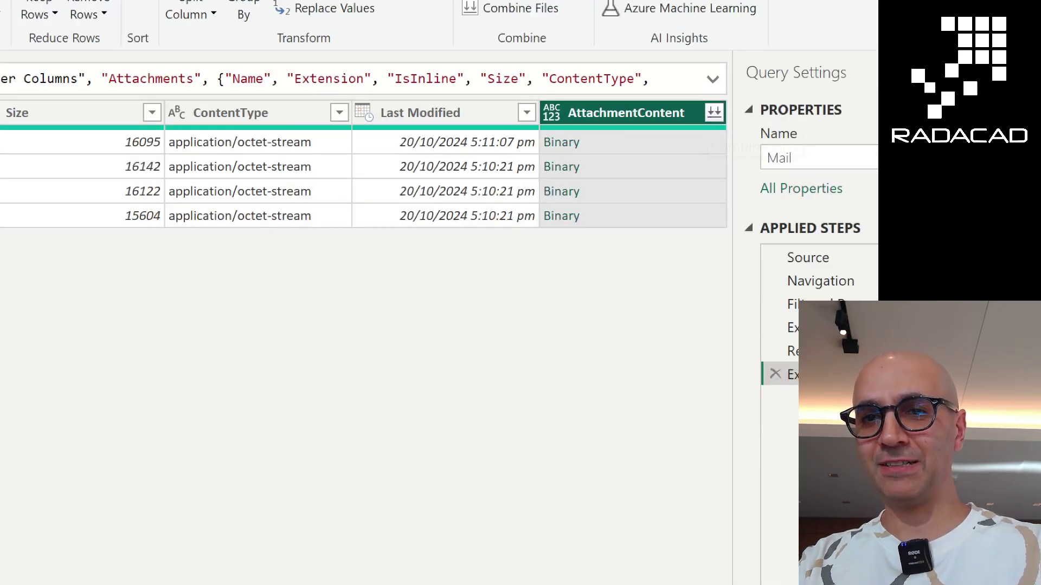
mouse_move(700, 96)
mouse_down()
mouse_move(711, 135)
mouse_move(755, 135)
mouse_move(718, 132)
mouse_up()
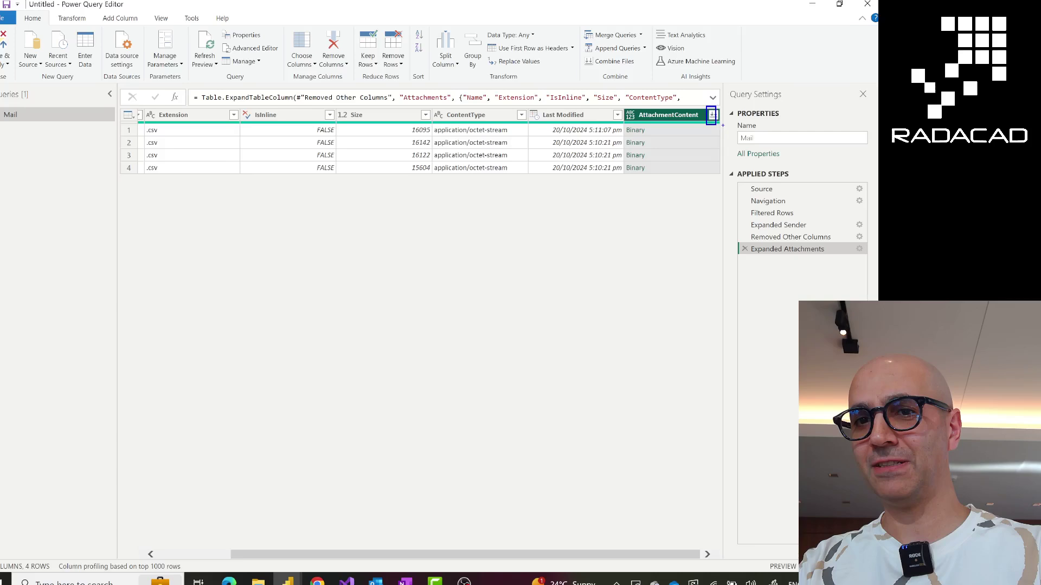
click(714, 115)
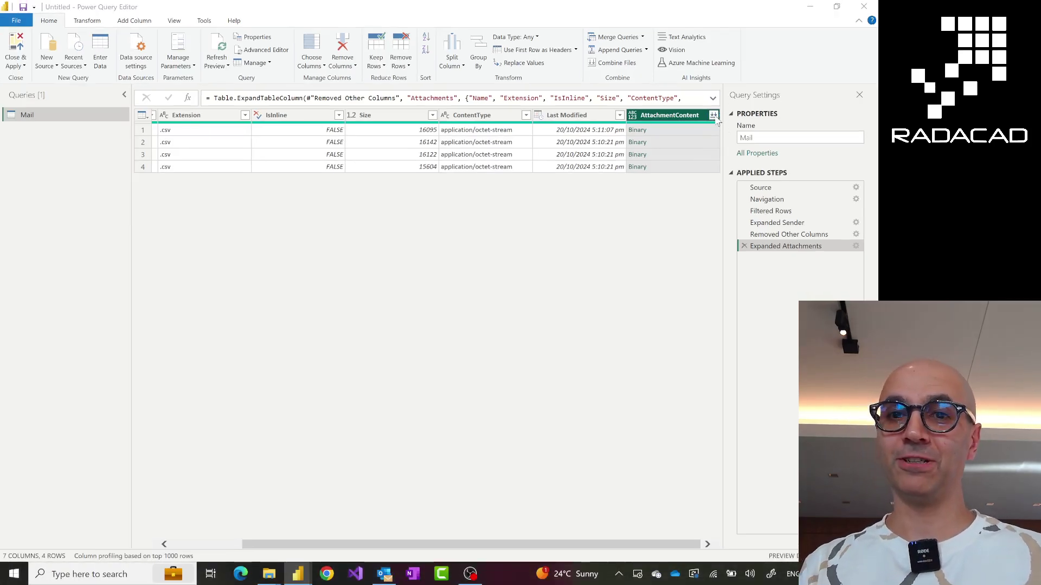
click(714, 116)
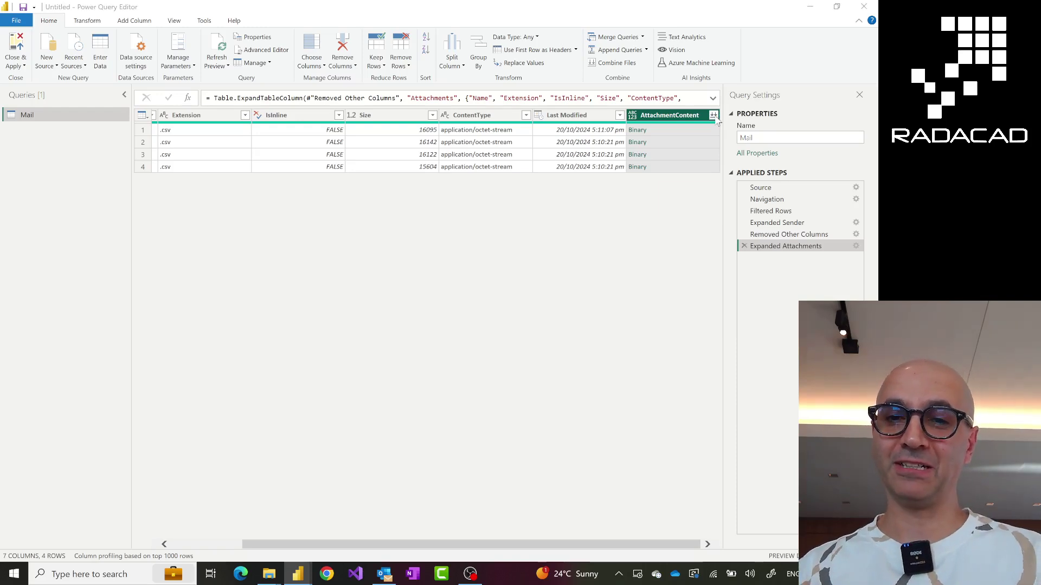
click(715, 117)
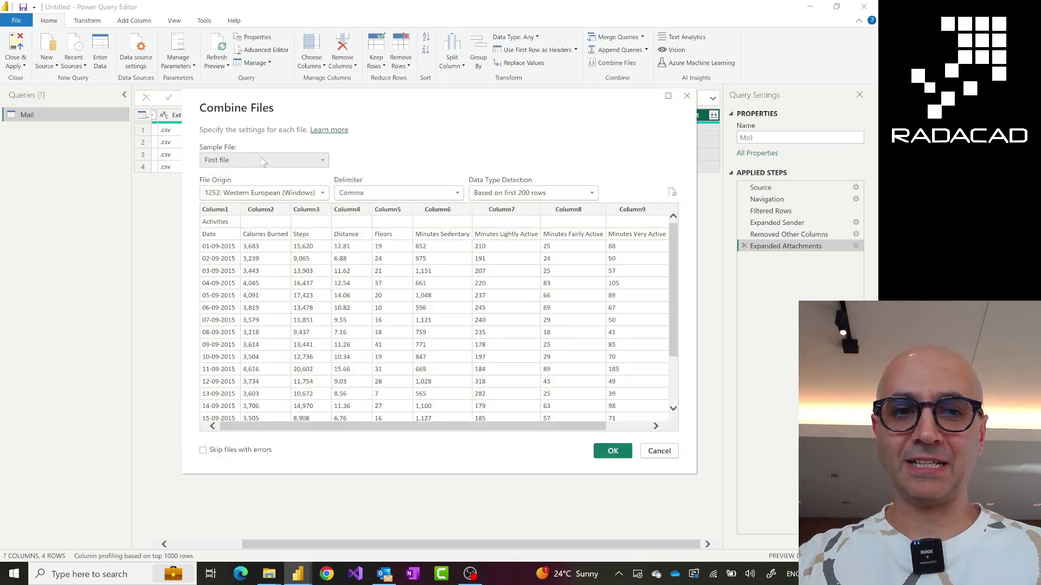
Combine the attachments using First file as the sample with Comma delimiter
click(322, 162)
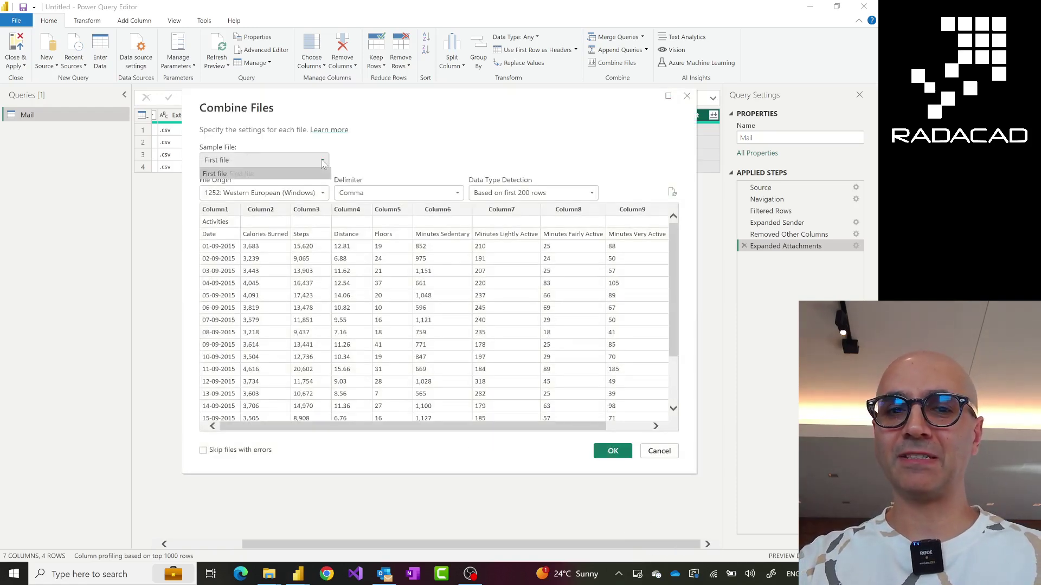
click(321, 173)
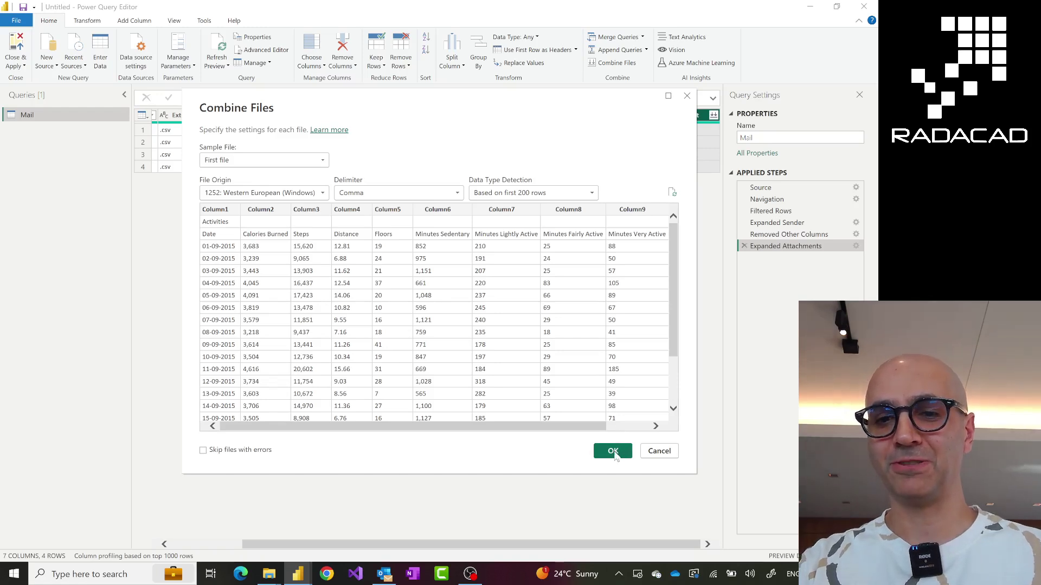
click(614, 454)
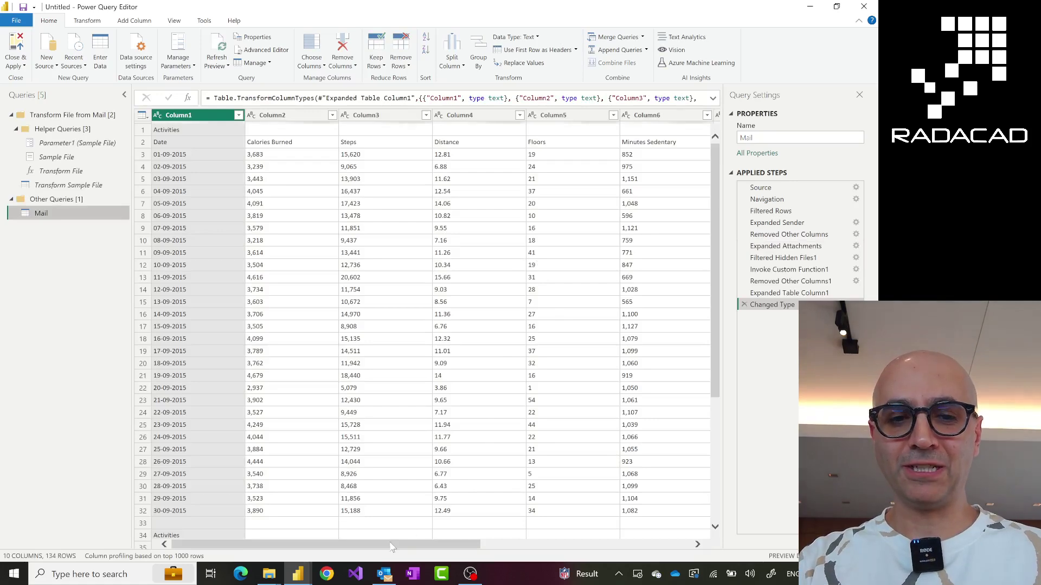
drag(374, 548, 305, 510)
scroll(357, 391, down, 5)
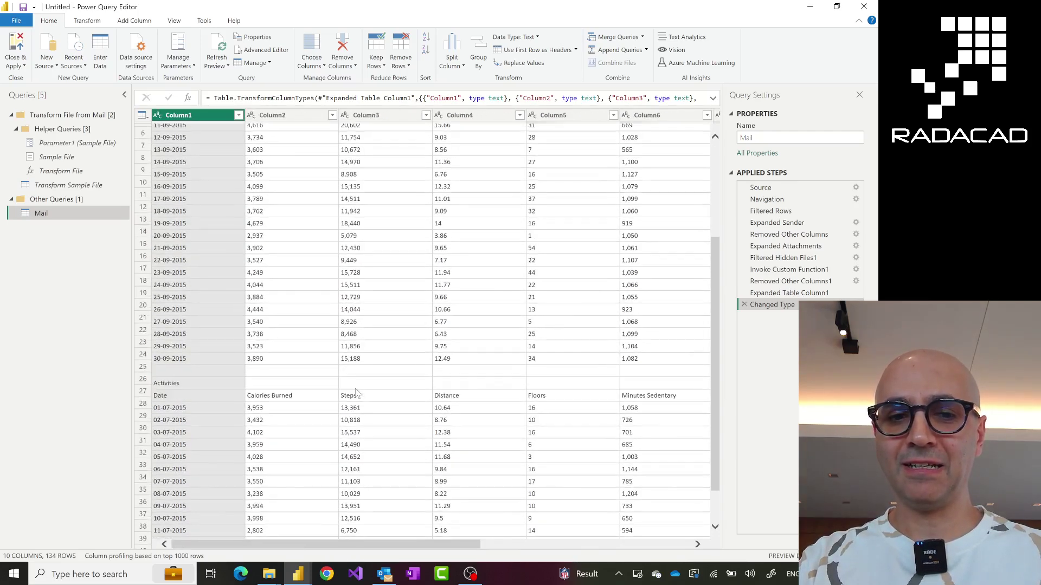
scroll(326, 387, down, 11)
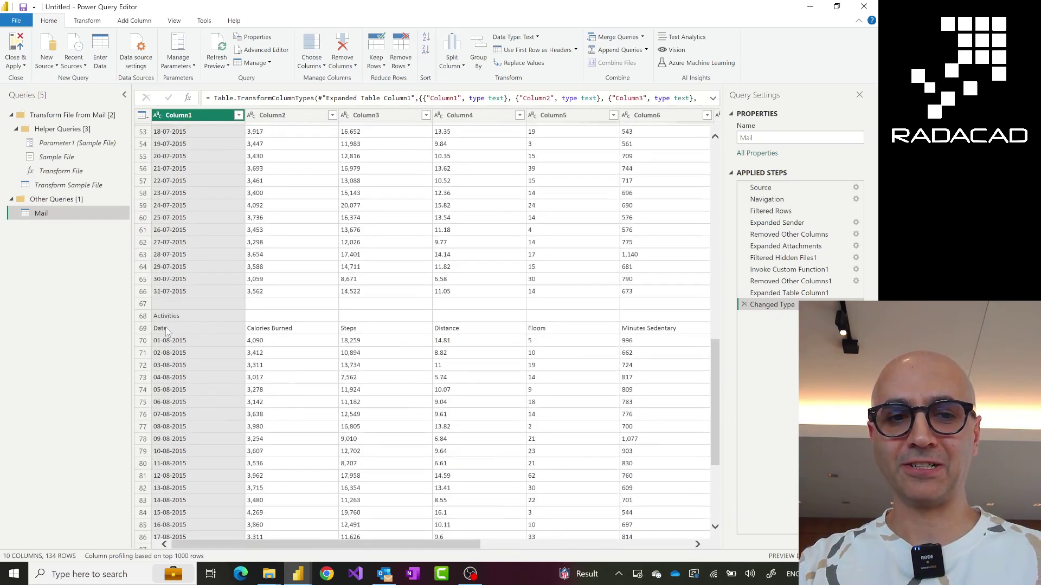
scroll(187, 367, down, 7)
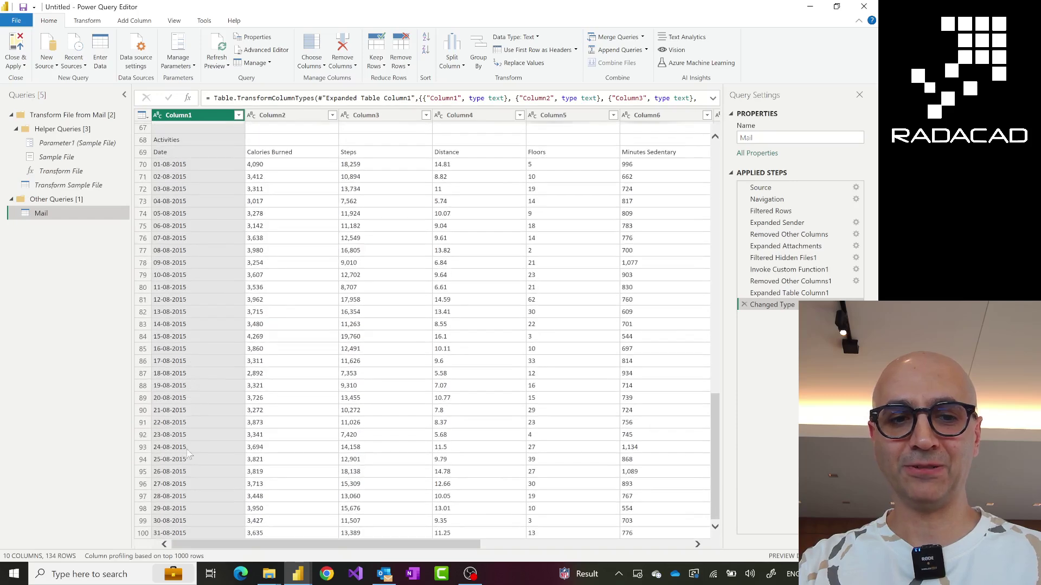
scroll(187, 465, down, 8)
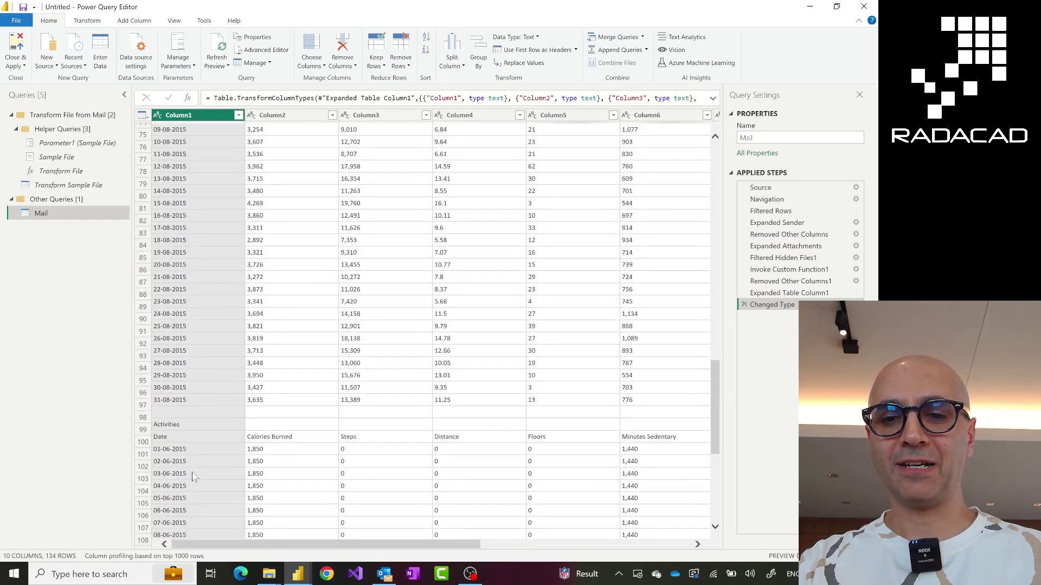
scroll(217, 472, up, 20)
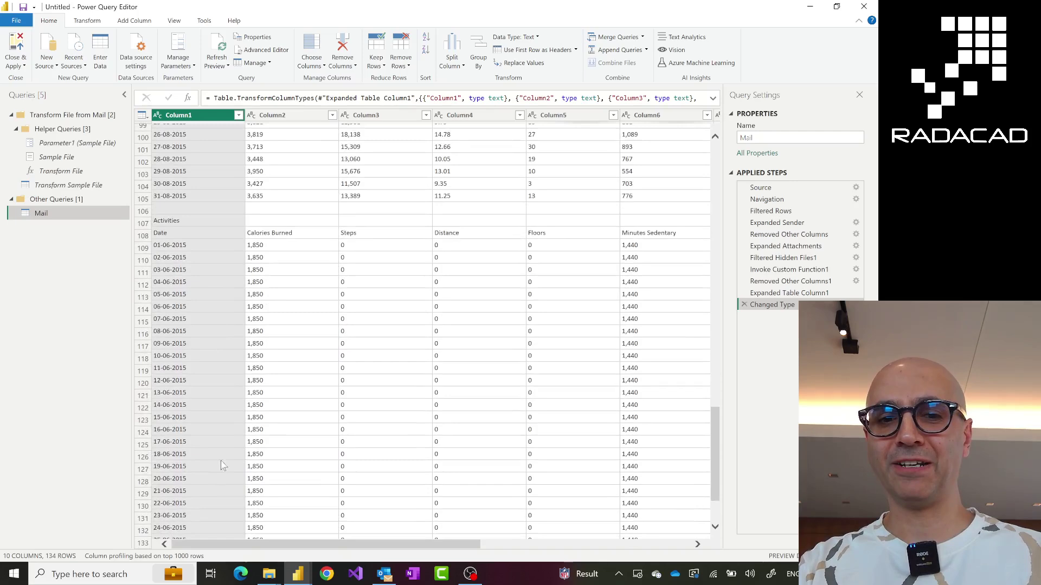
scroll(227, 457, up, 3)
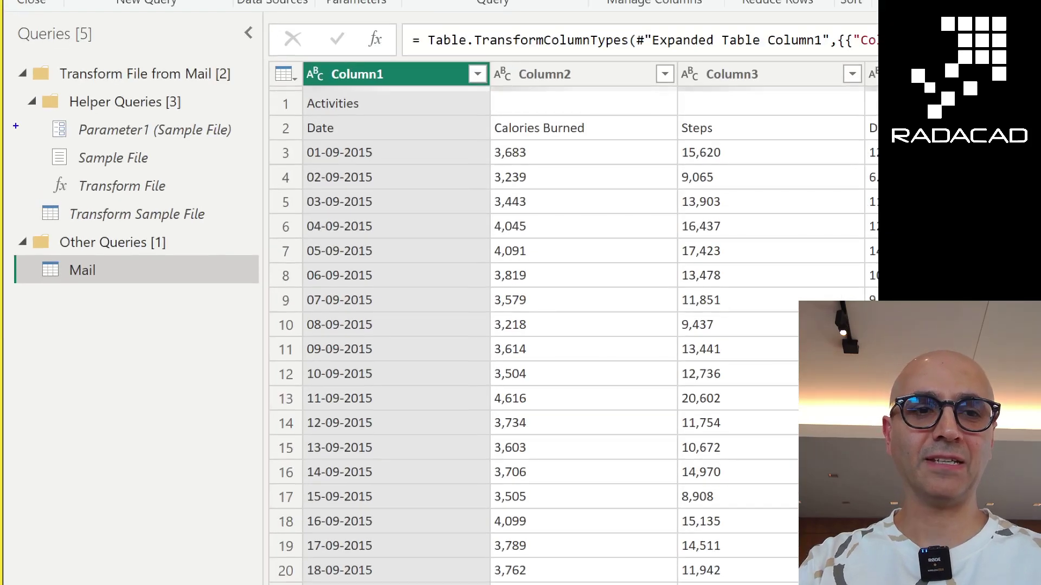
mouse_move(17, 88)
mouse_down()
mouse_move(58, 136)
mouse_move(266, 236)
mouse_up()
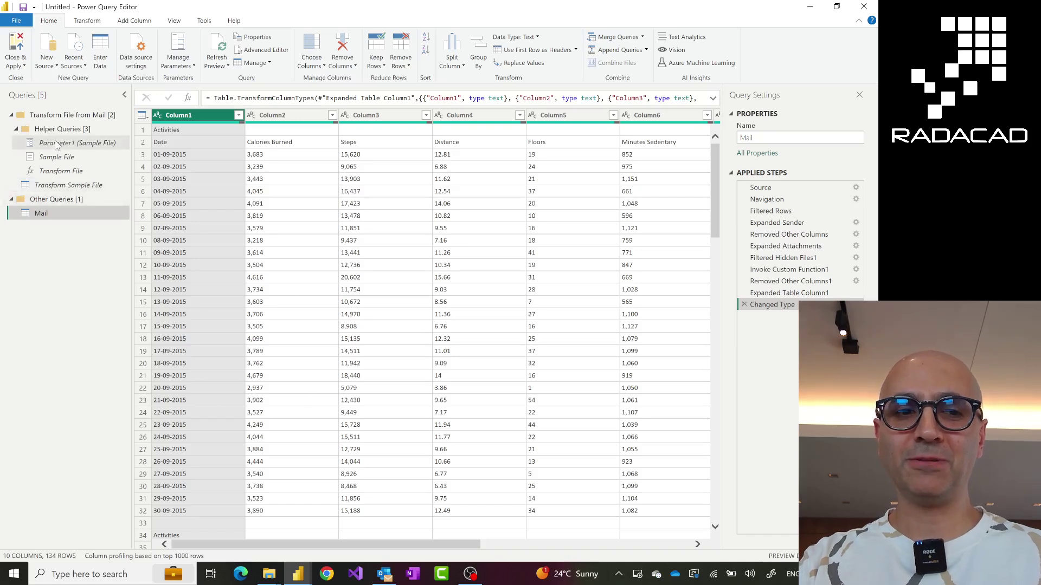
In Transform Sample File, remove empty Column1 rows, leaving 32 rows
click(62, 189)
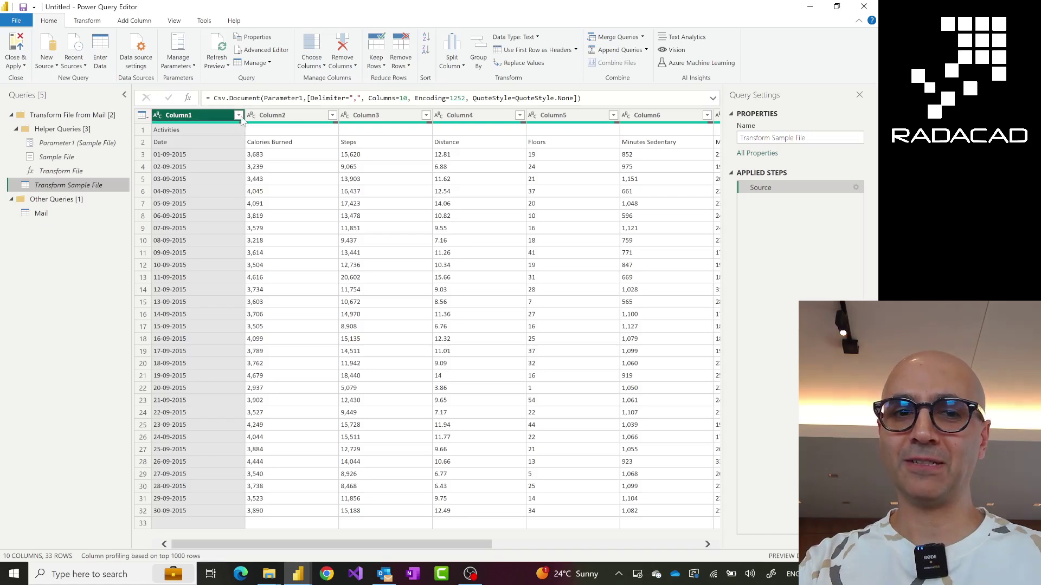
click(238, 115)
click(87, 190)
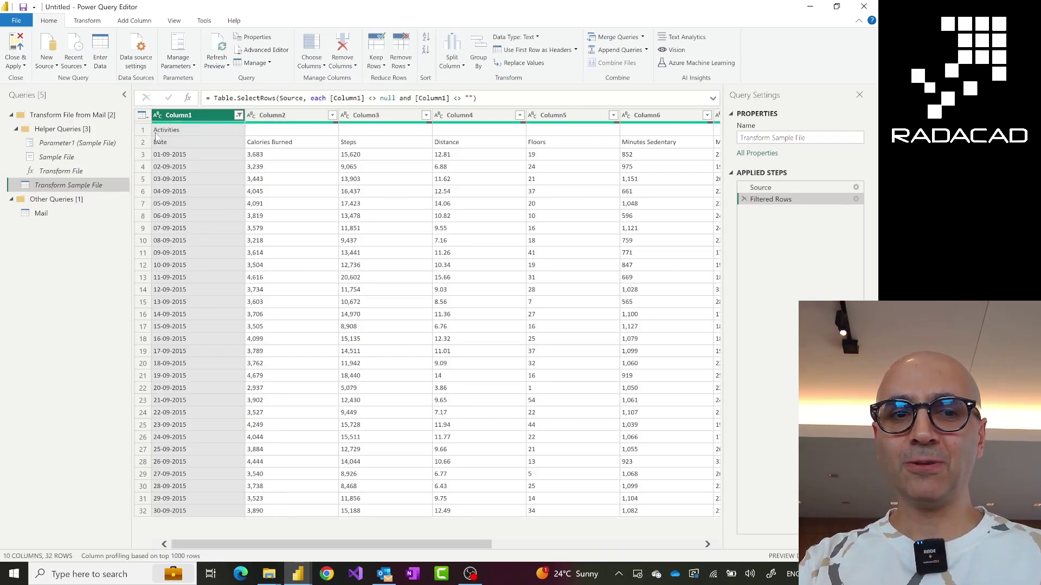
click(405, 67)
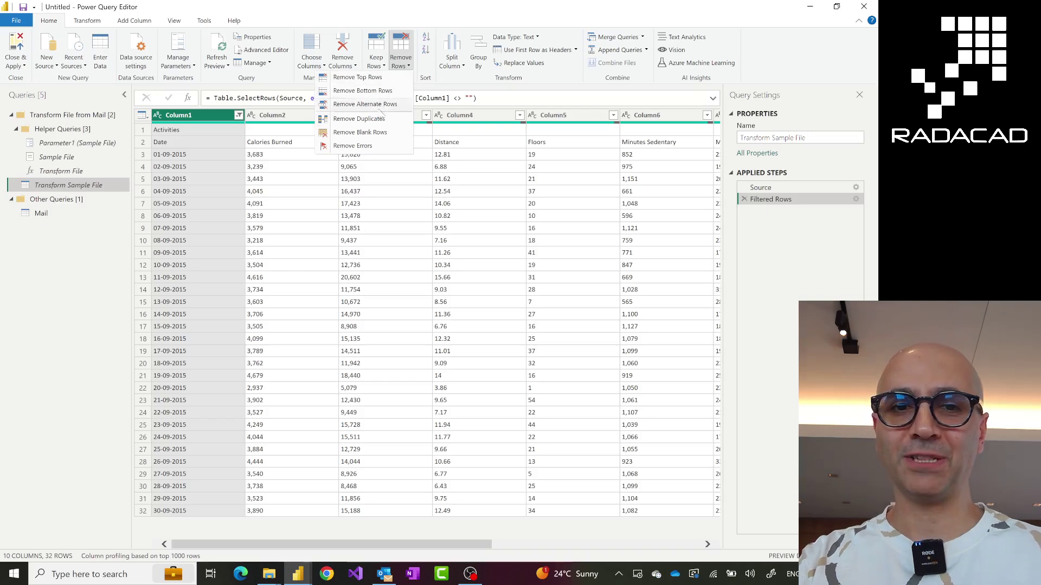
Remove the top 1 row from Transform Sample File, then review the 126-row Mail table
click(371, 134)
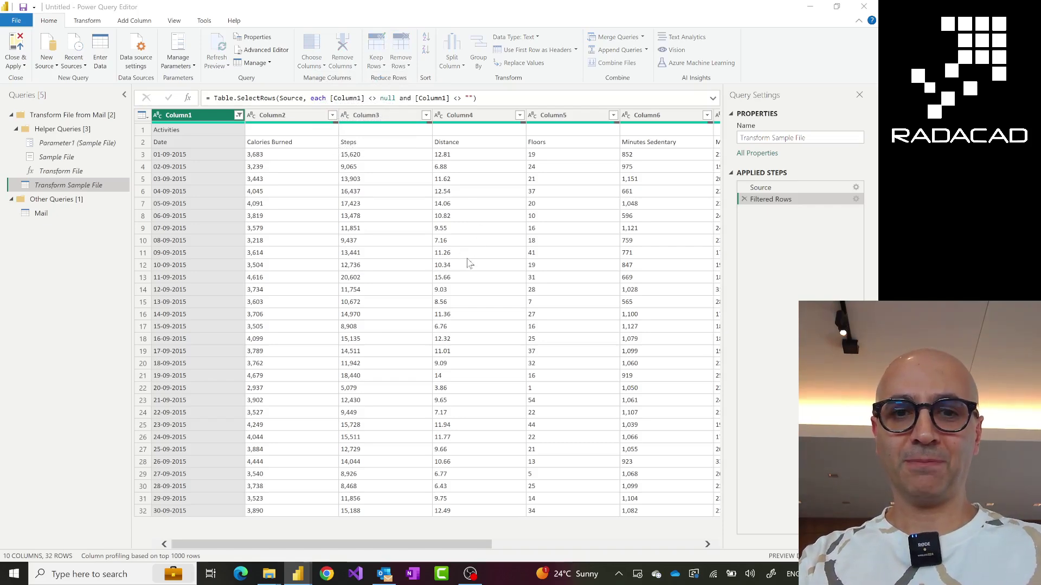
click(340, 286)
text(1)
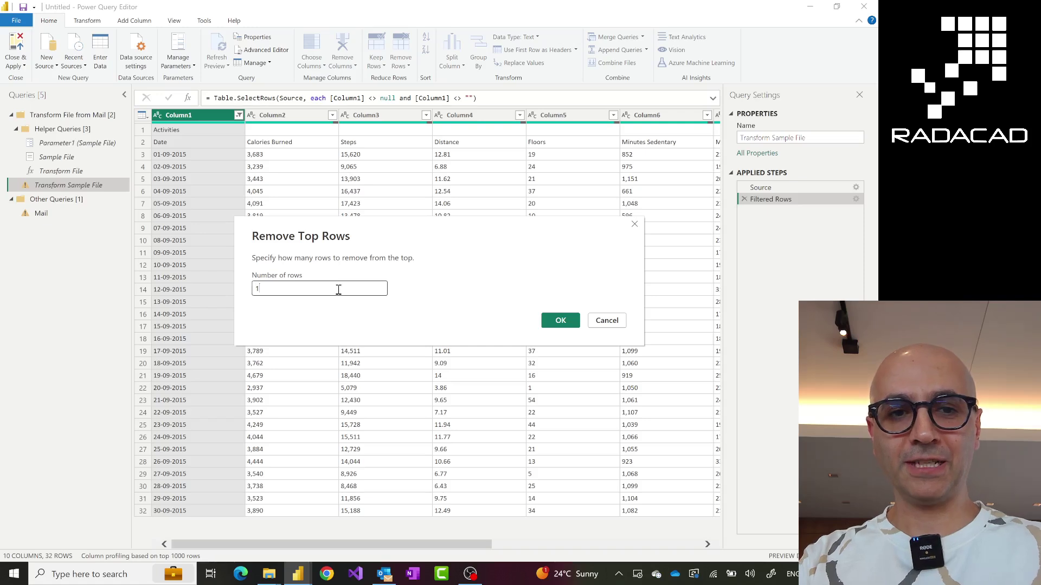
click(560, 320)
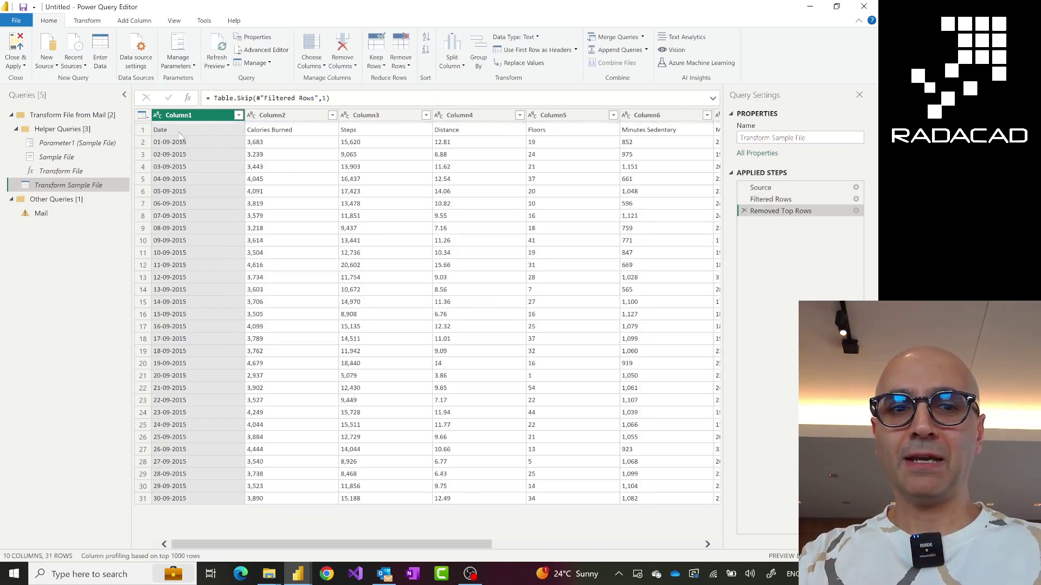
click(53, 219)
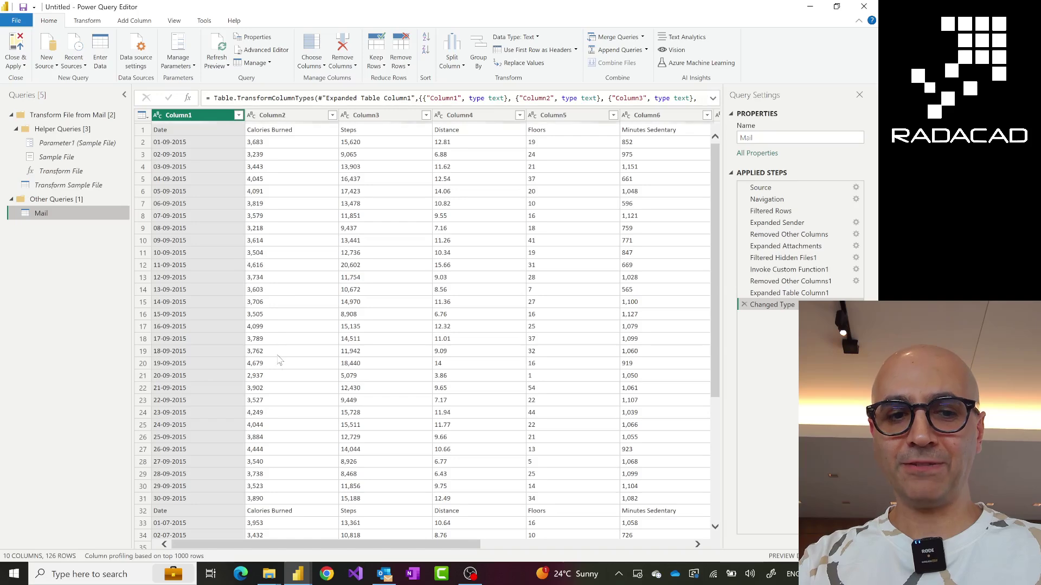
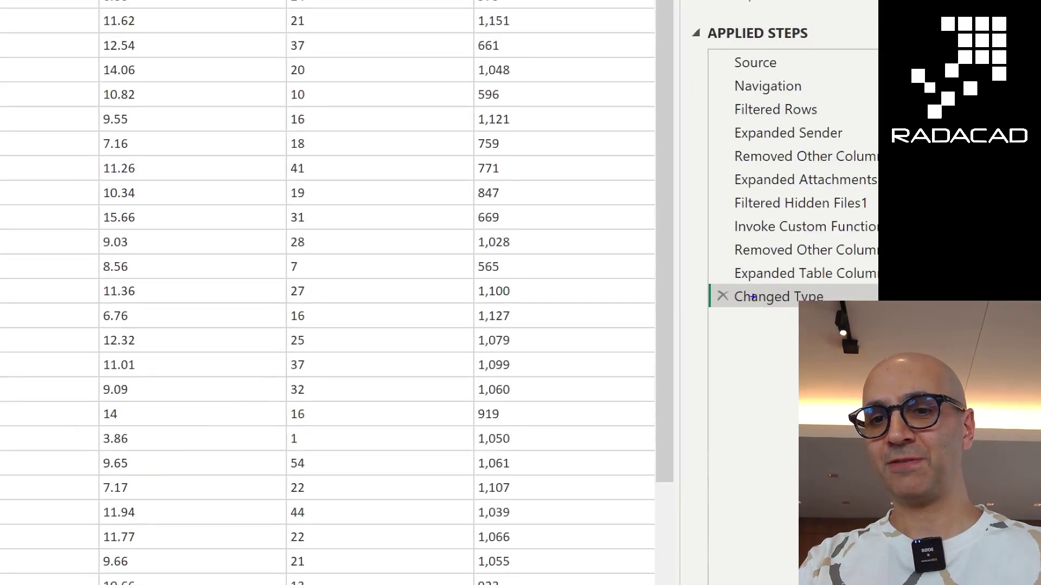
Apply Use First Row as Headers to the Transform Sample File query, then reselect the Mail query
click(730, 292)
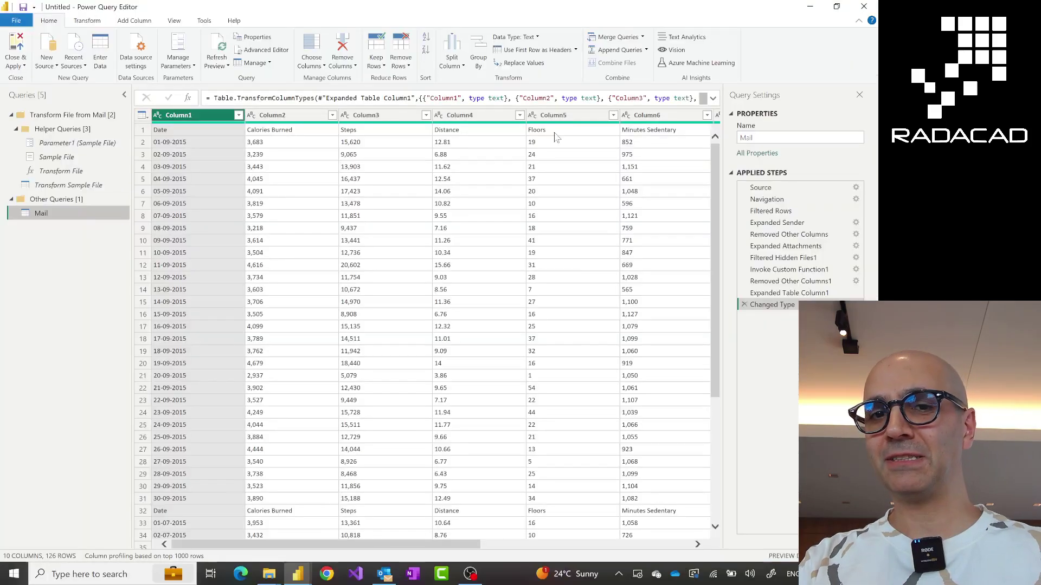
click(70, 186)
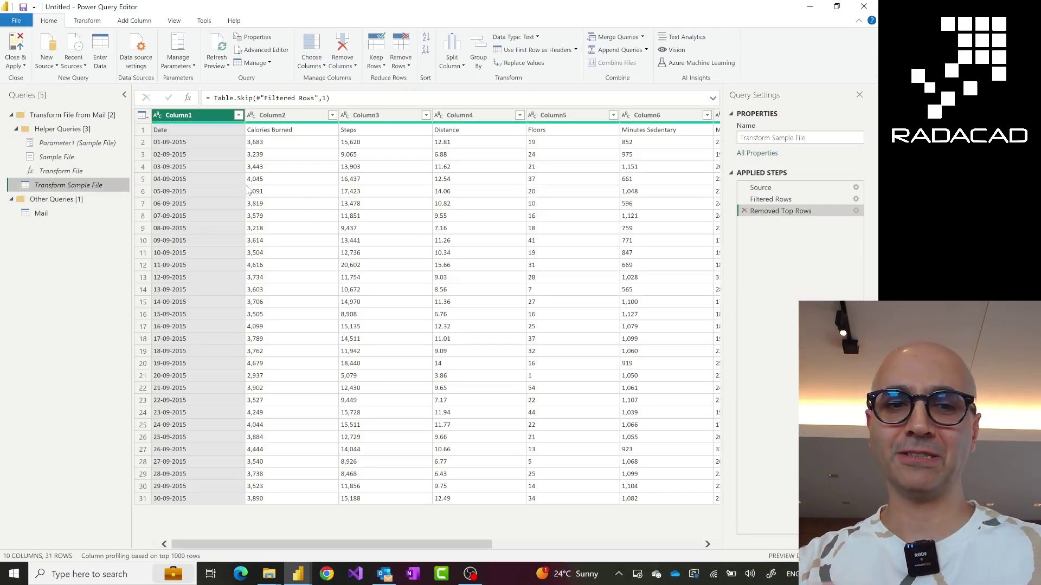
click(100, 25)
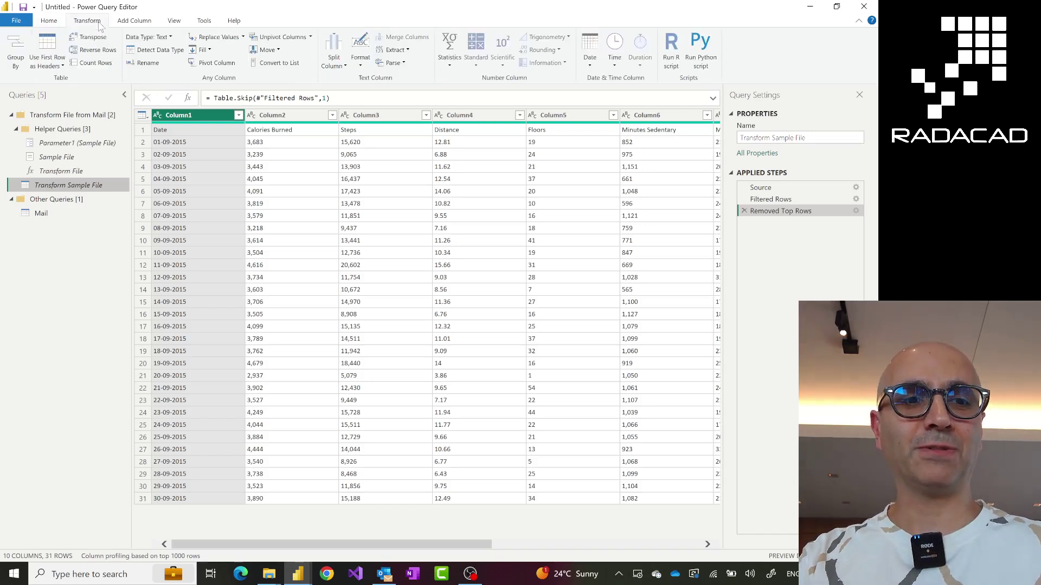
click(43, 44)
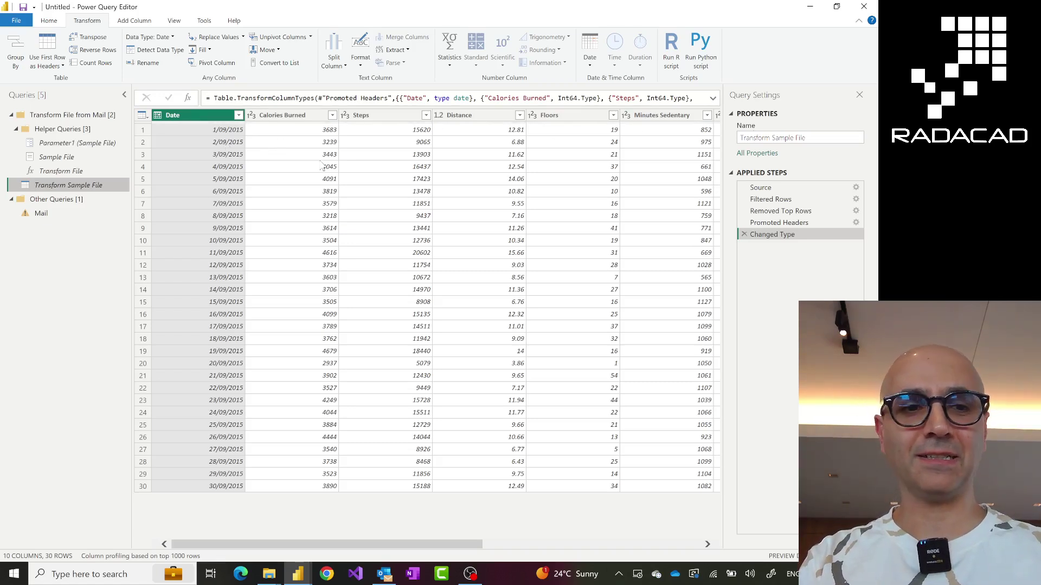
click(35, 219)
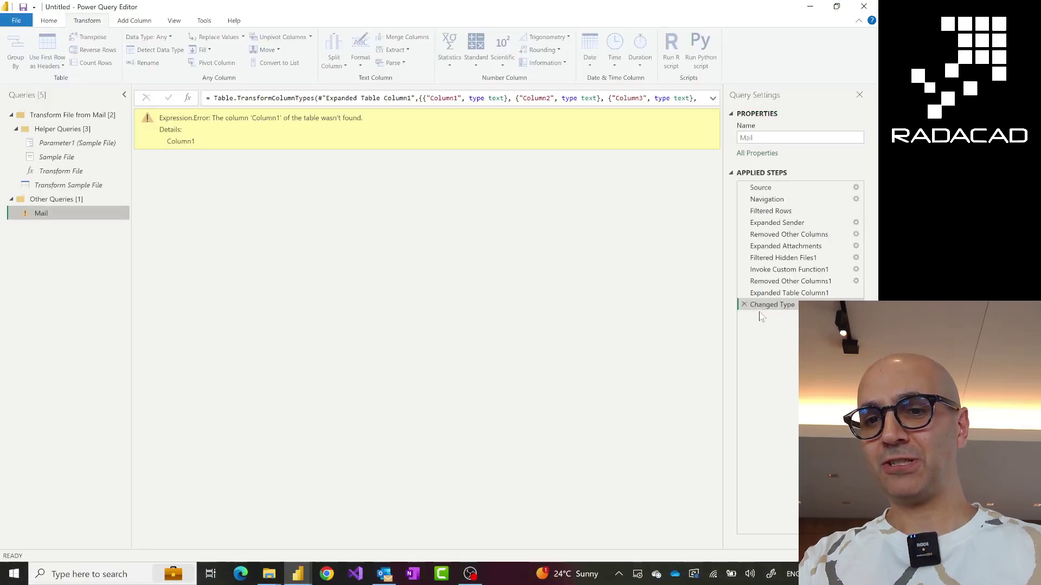
Delete the failing Changed Type step and re-detect data types across all columns of the combined table
click(744, 305)
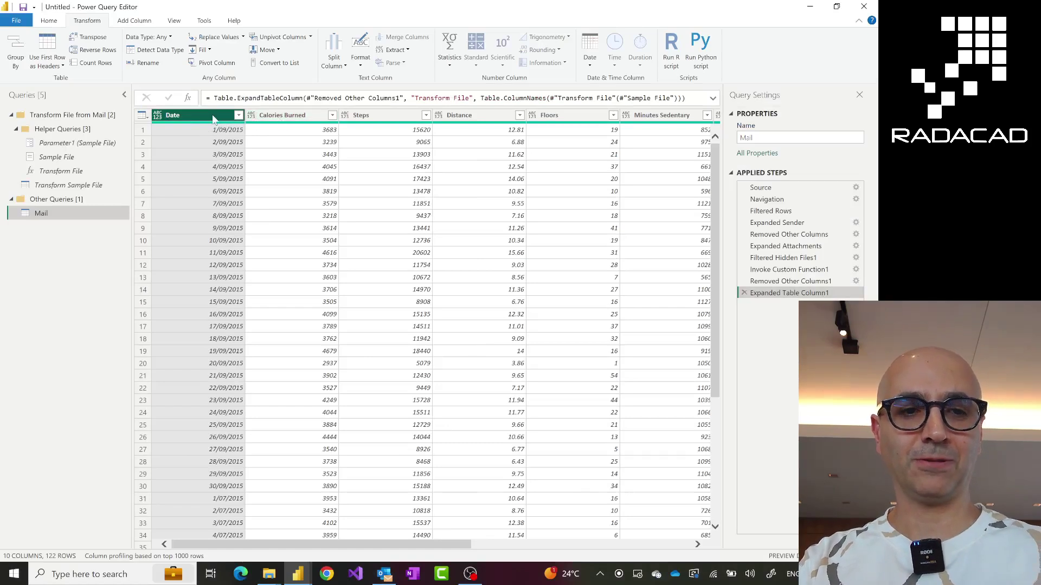
key(ctrl+a)
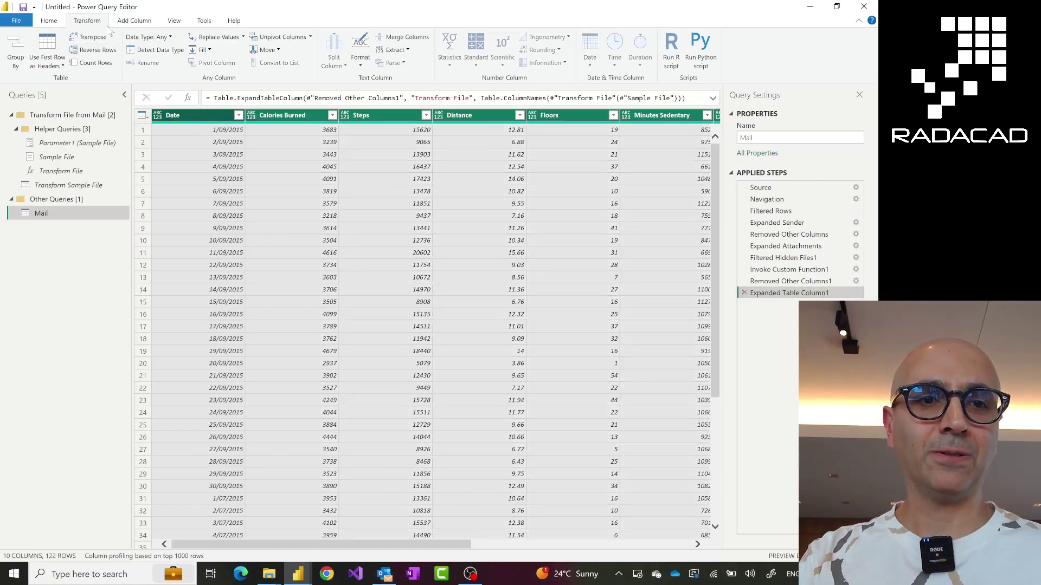
click(156, 50)
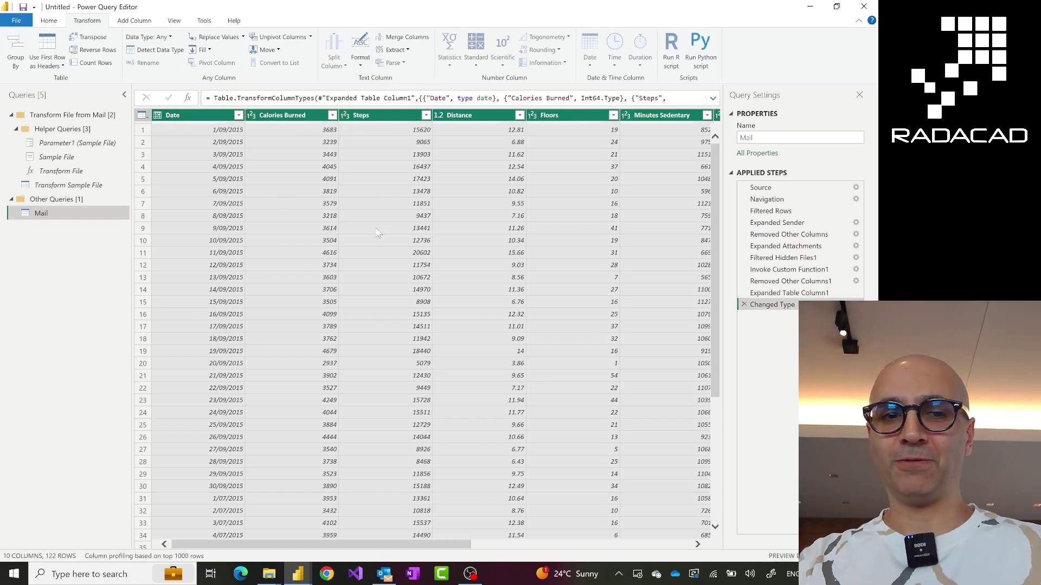
scroll(555, 398, down, 9)
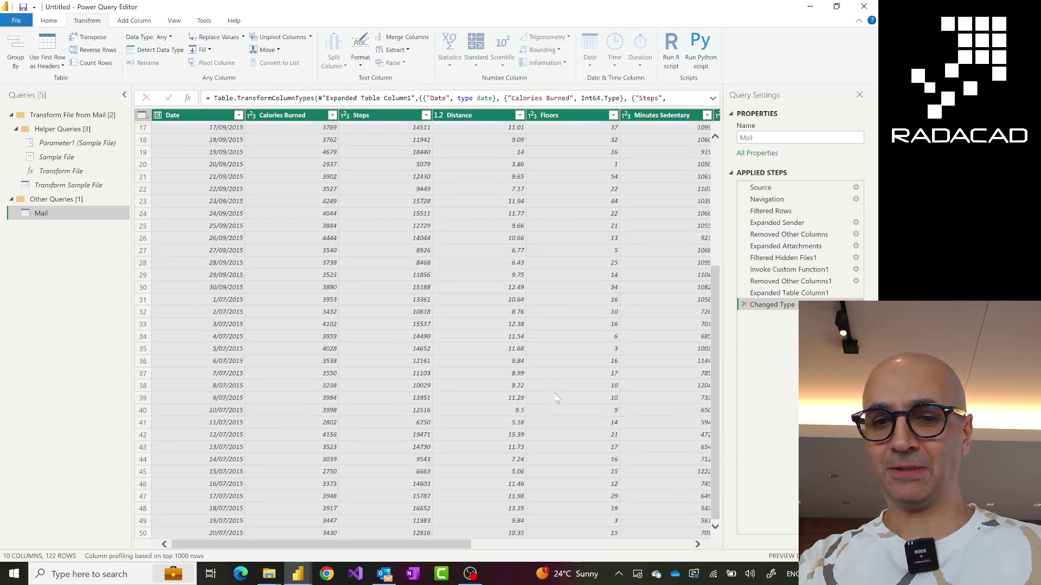
scroll(556, 398, down, 17)
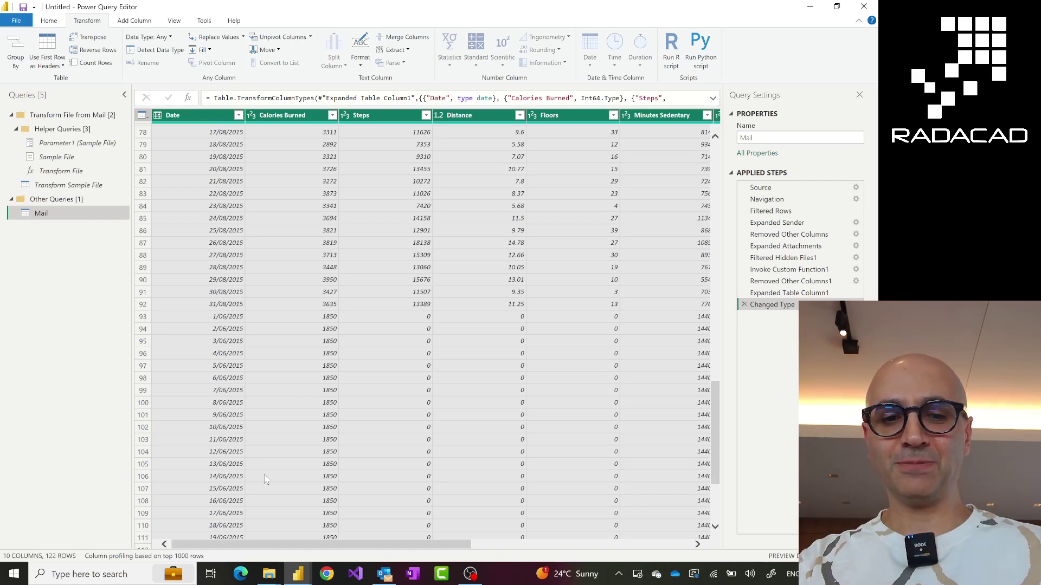
click(387, 578)
Start a new Outlook email message and hide the Grammarly panel
right_click(387, 577)
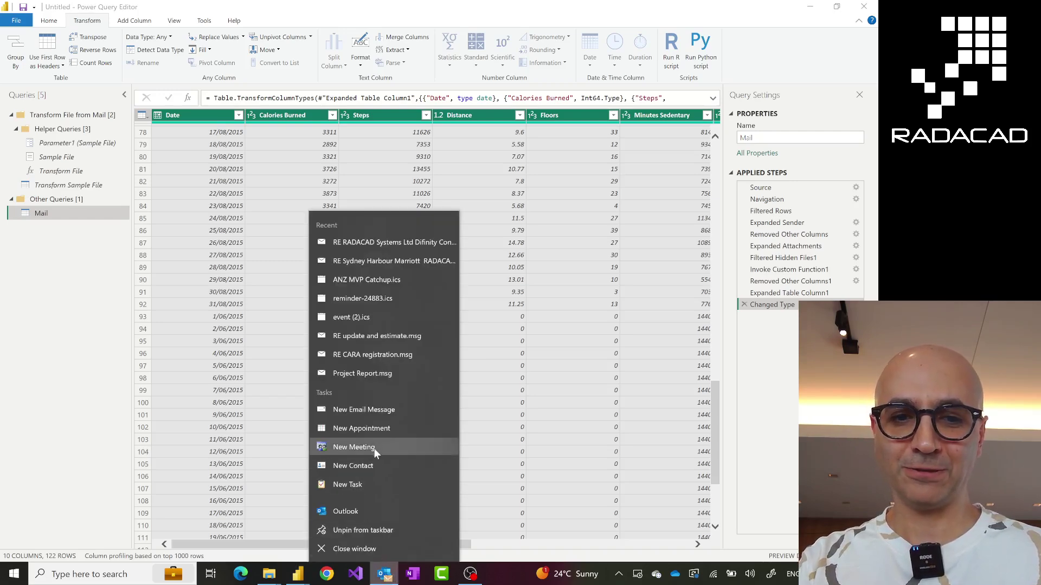
click(366, 412)
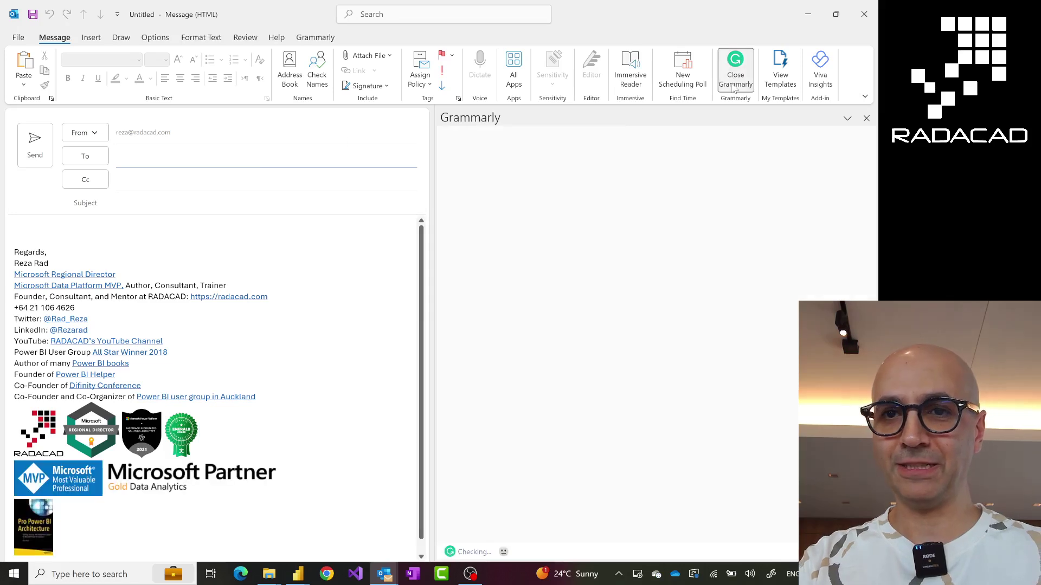
click(734, 88)
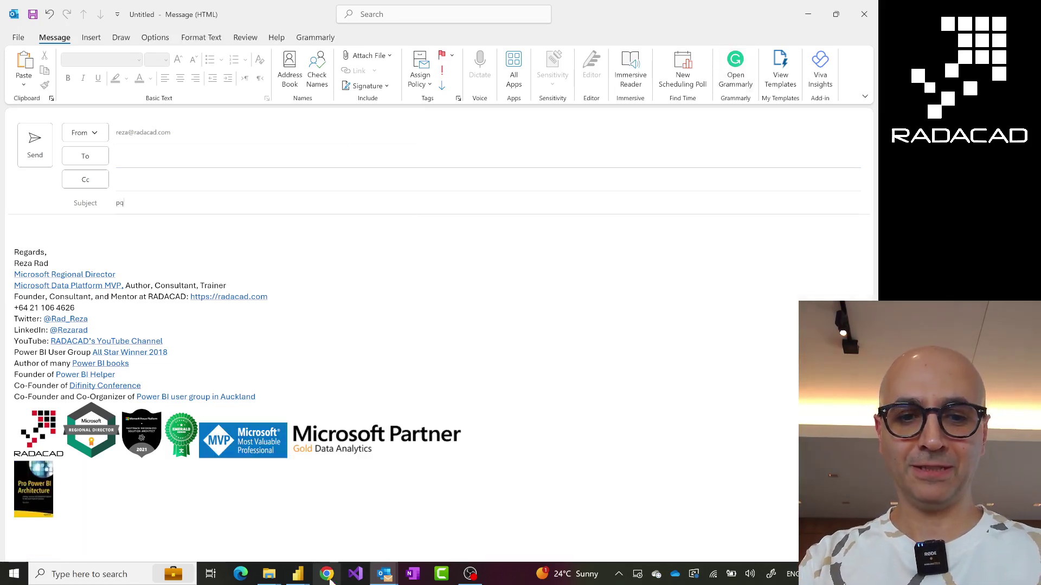
Copy 'pq sample csv files' from the Filtered Rows formula into the email's subject
mouse_move(297, 578)
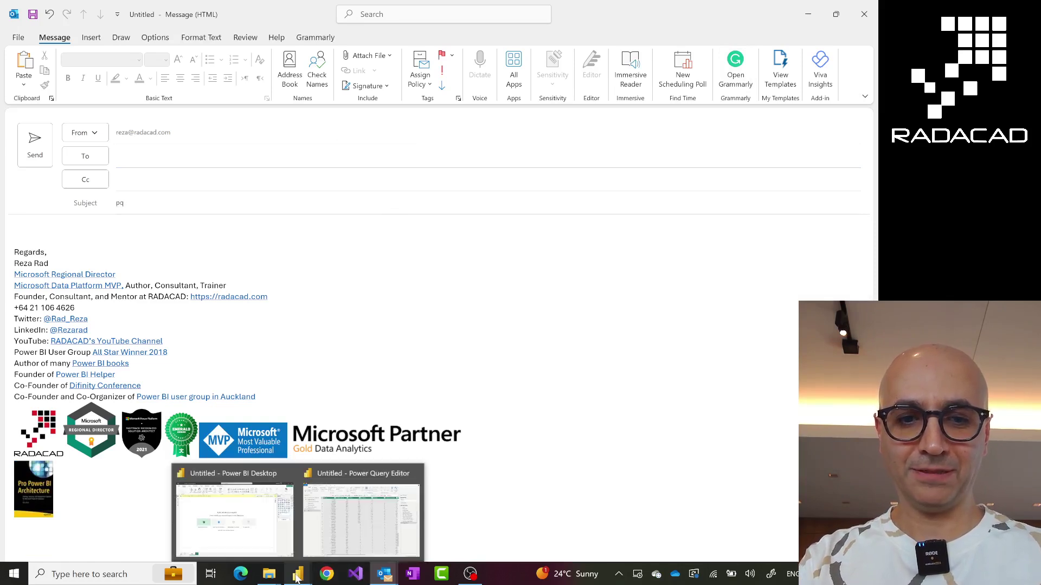
click(361, 515)
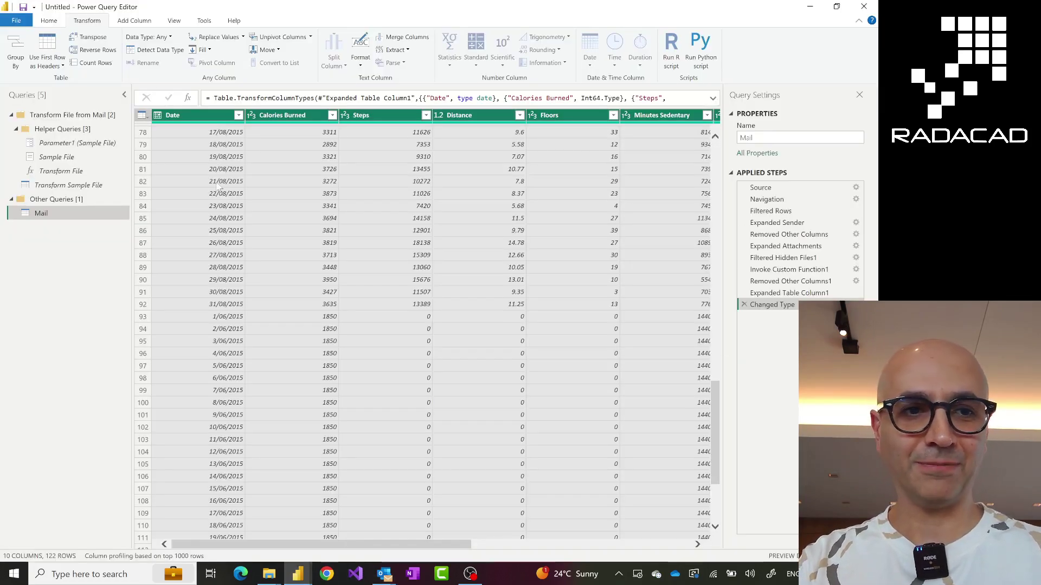
click(776, 212)
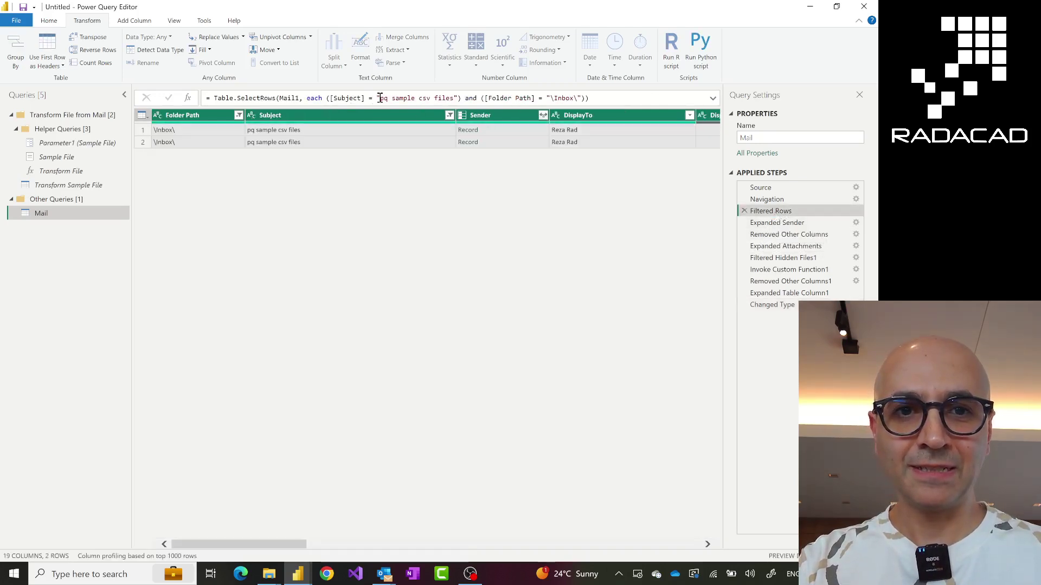
drag(380, 98, 450, 100)
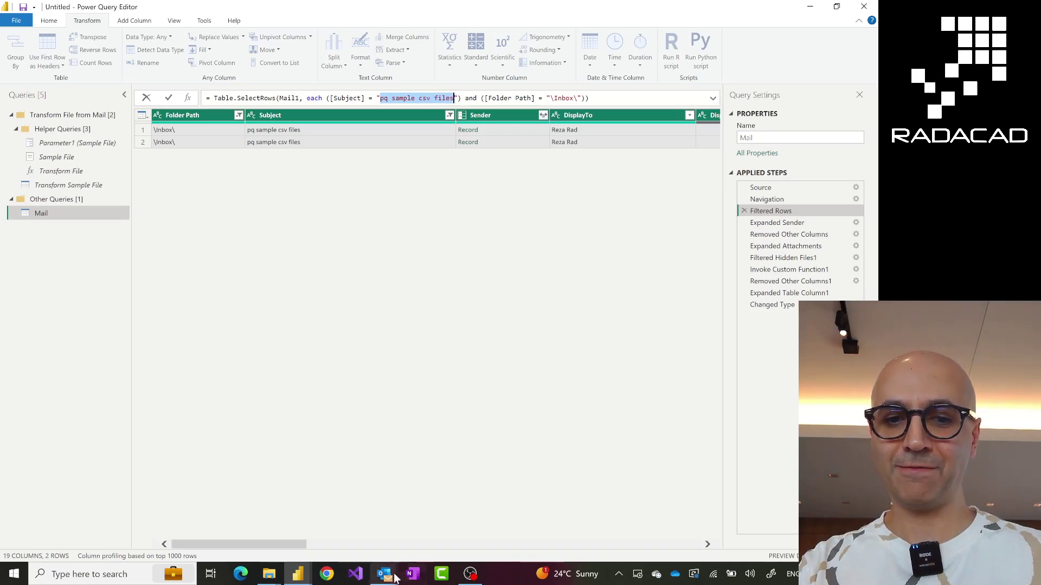
click(383, 576)
click(434, 512)
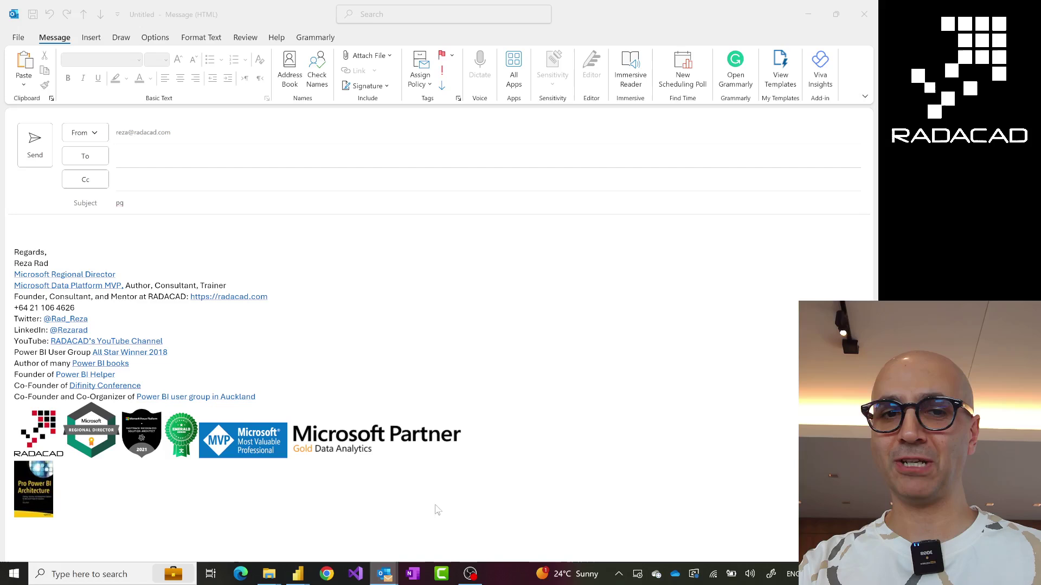
drag(180, 200, 89, 201)
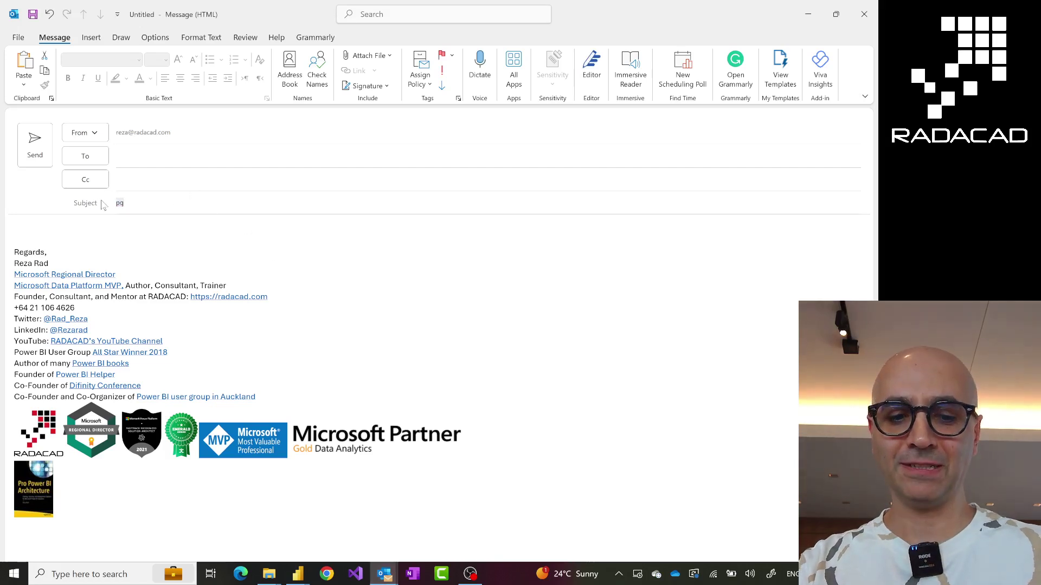
text(pg sample csv files)
Address the draft to yourself using the suggested contact
click(161, 158)
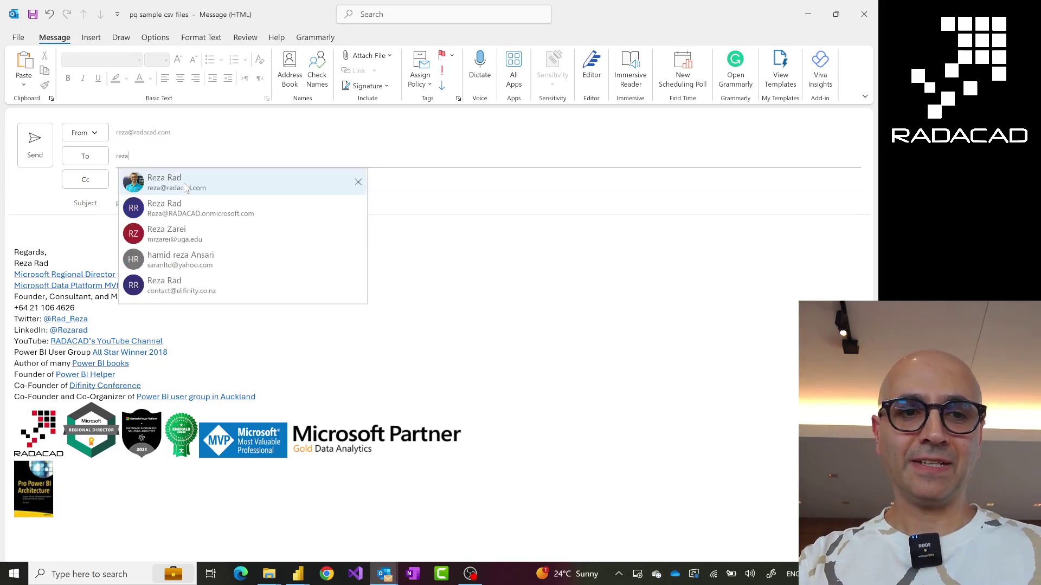
click(185, 190)
click(103, 241)
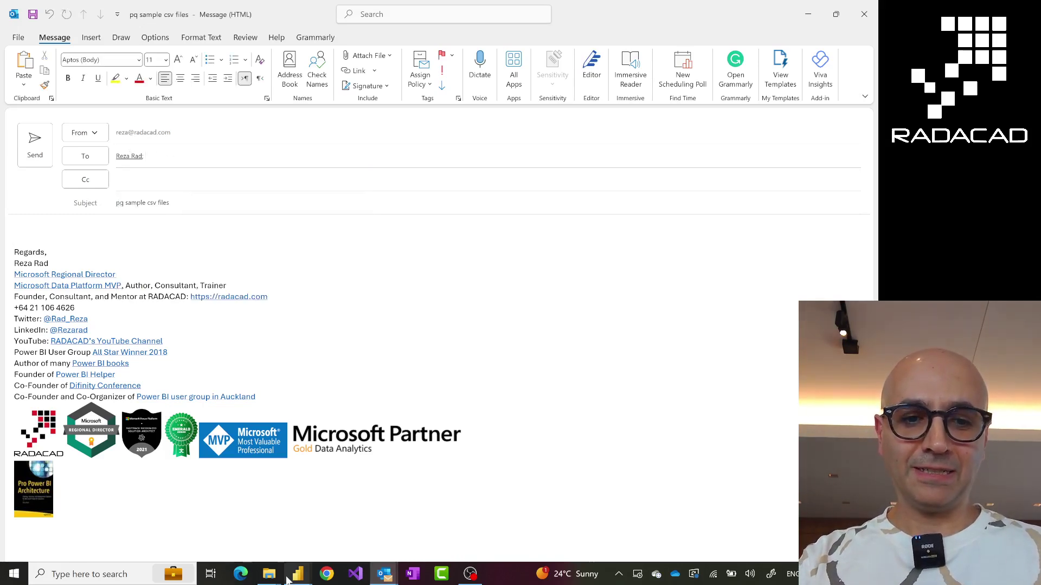
mouse_move(270, 579)
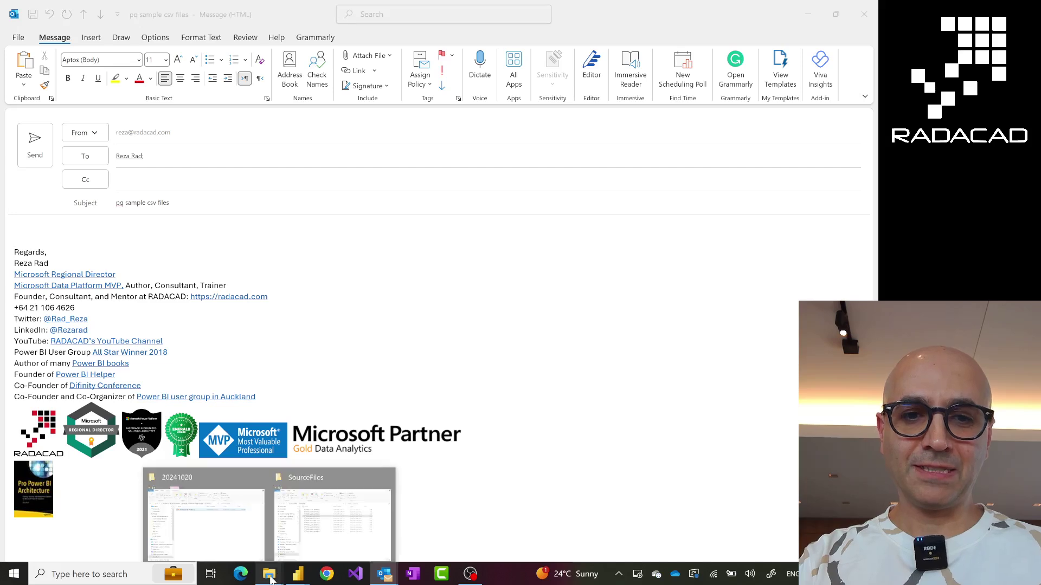
click(315, 543)
Drag fitbit_export_201510.csv and fitbit_export_201511.csv from SourceFiles into the draft and send it
click(242, 199)
shift+click(250, 211)
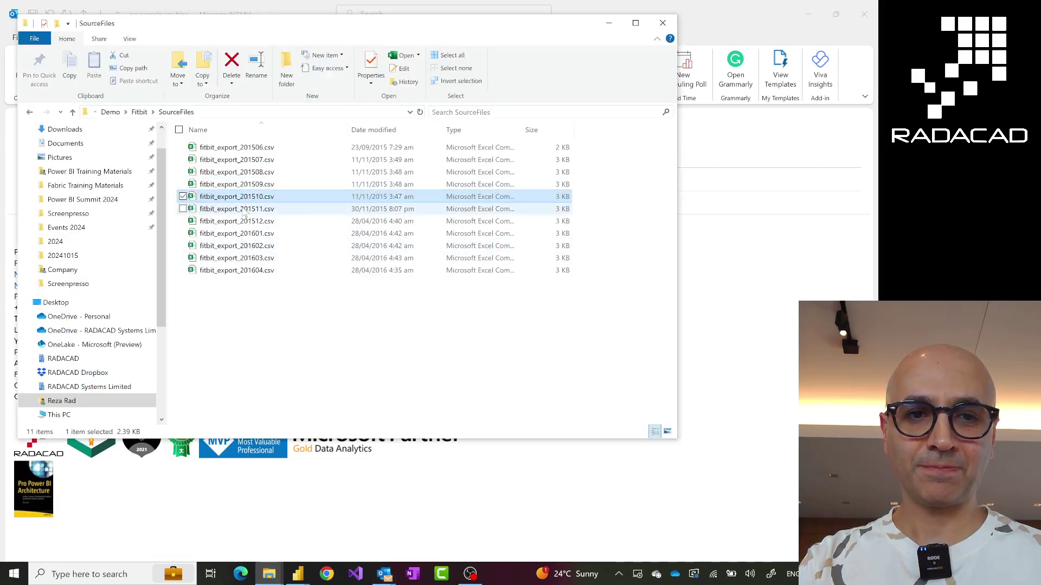
drag(252, 211, 528, 338)
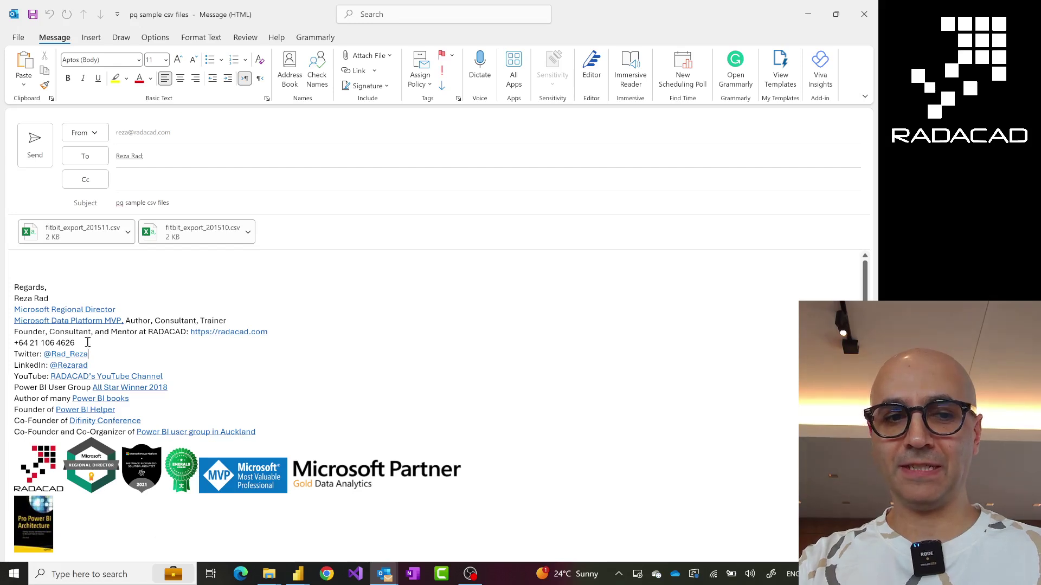
click(35, 145)
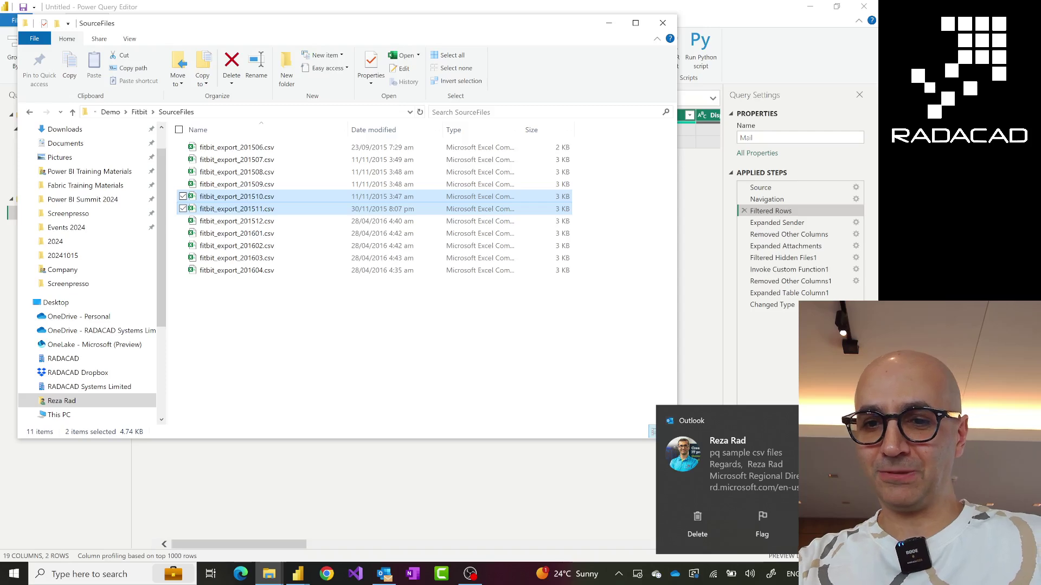
click(502, 480)
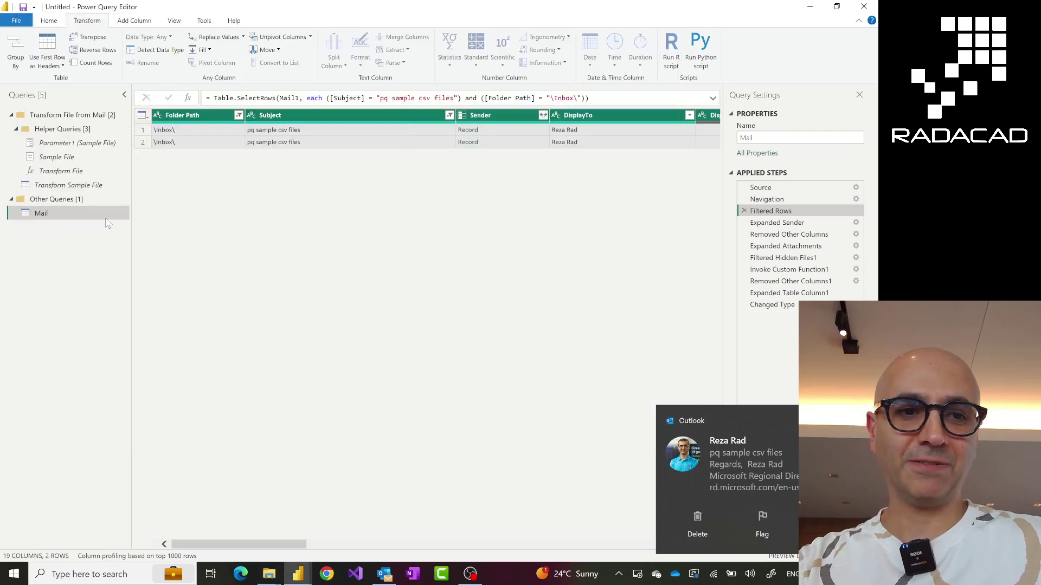
Refresh the Mail query preview at Changed Type and scroll to row 62 showing Error
click(772, 304)
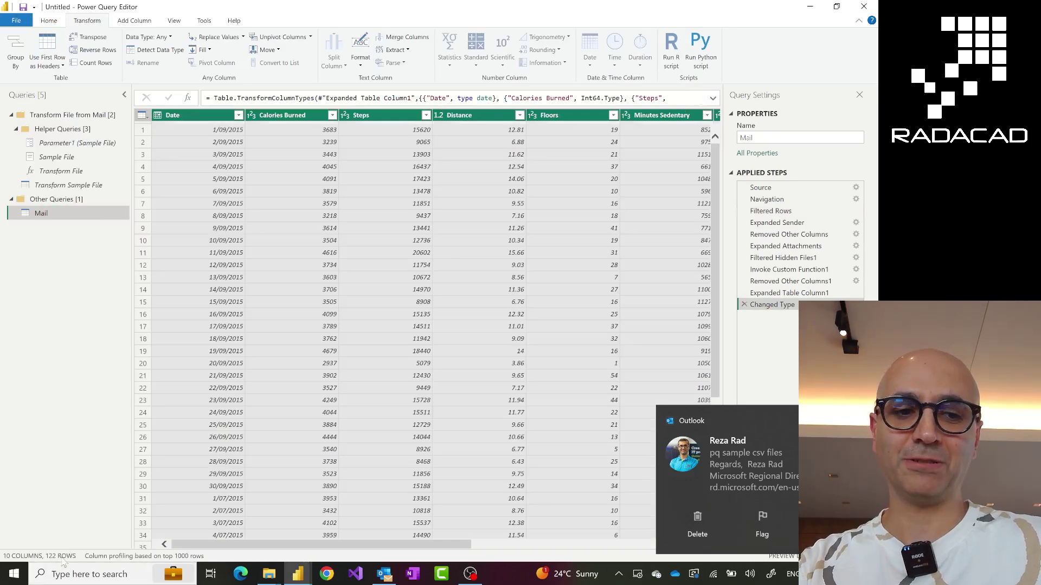
click(49, 22)
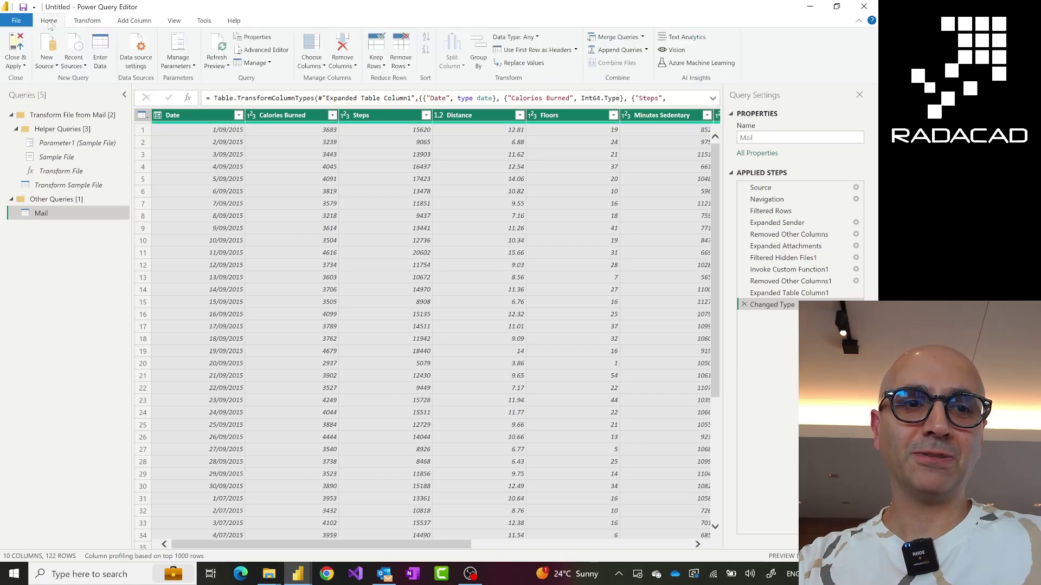
click(222, 49)
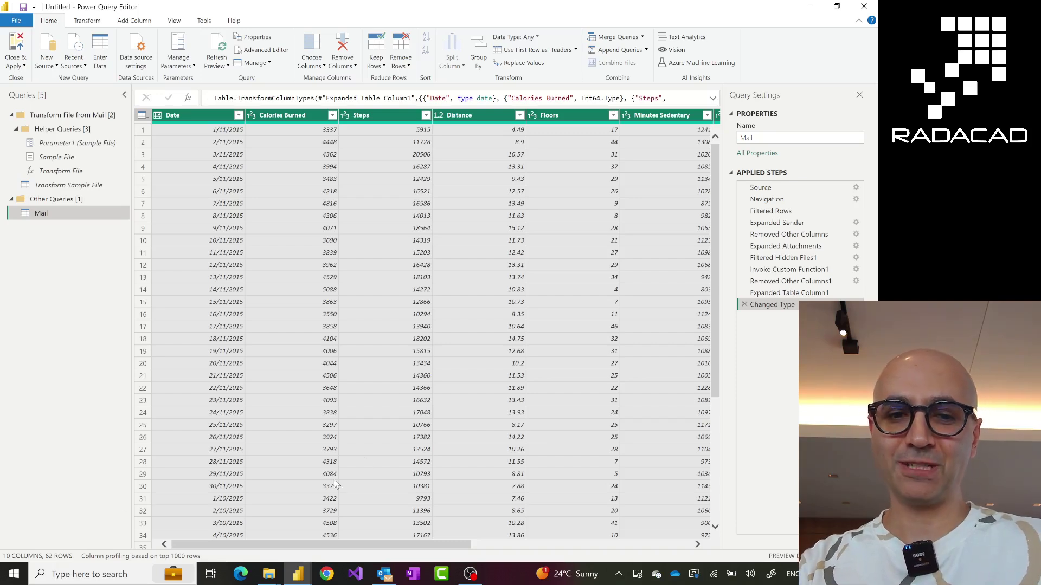
scroll(392, 449, down, 10)
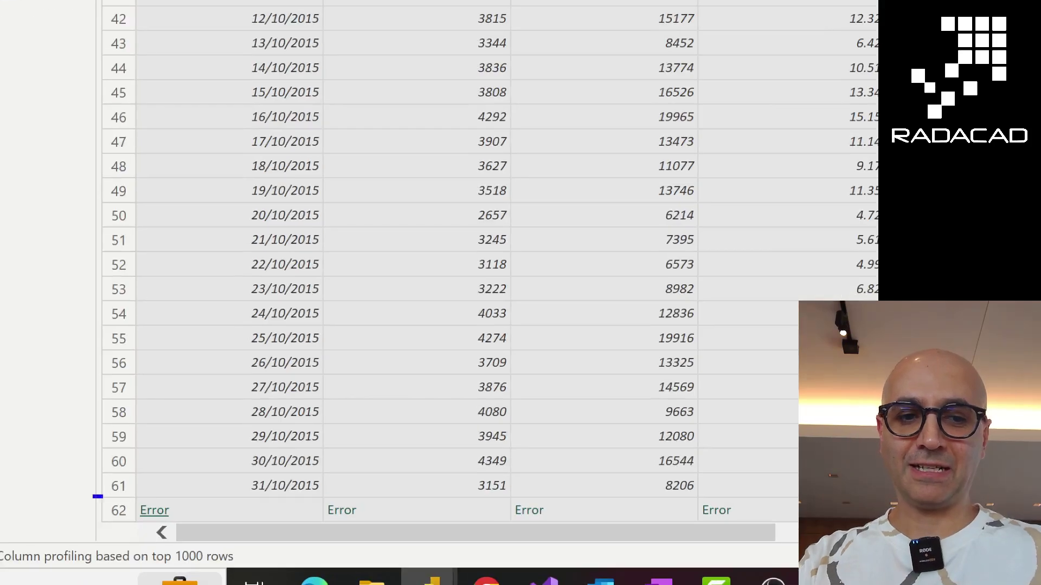
drag(98, 496, 340, 525)
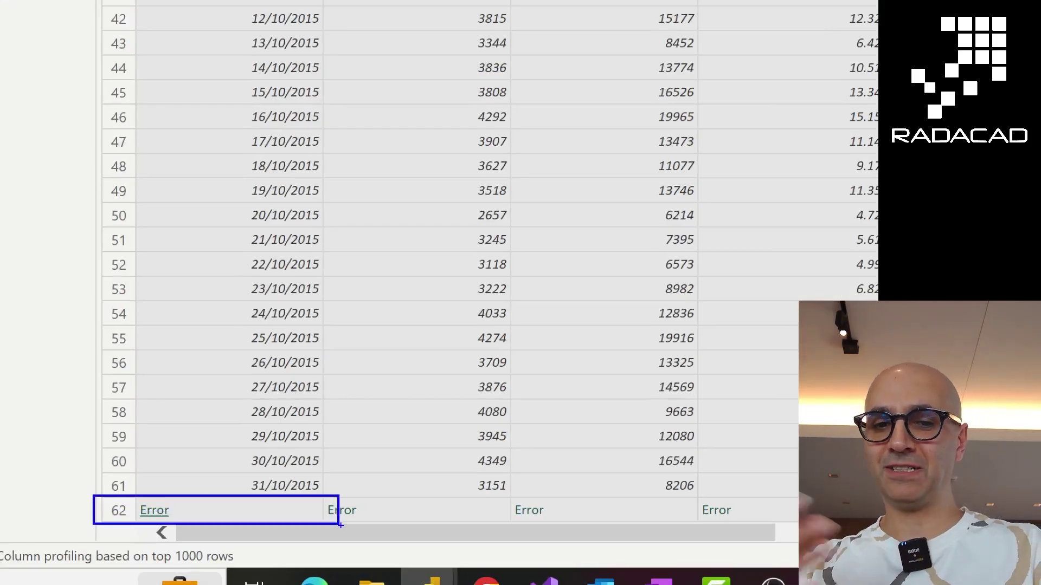
key(Escape)
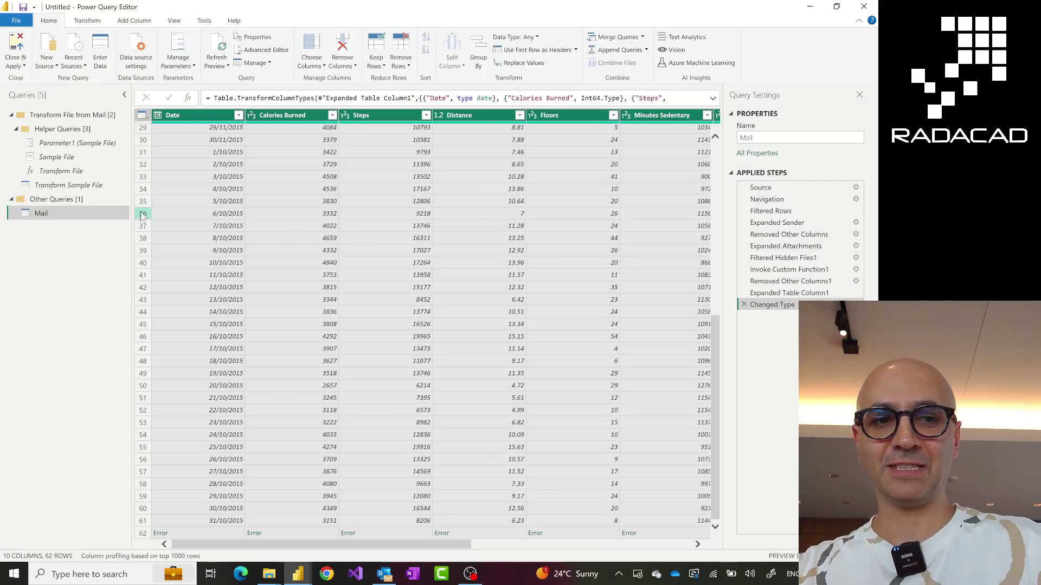
Step through Filtered Rows, Expanded Sender and Removed Other Columns to Expanded Attachments, revealing image001–image007
click(781, 212)
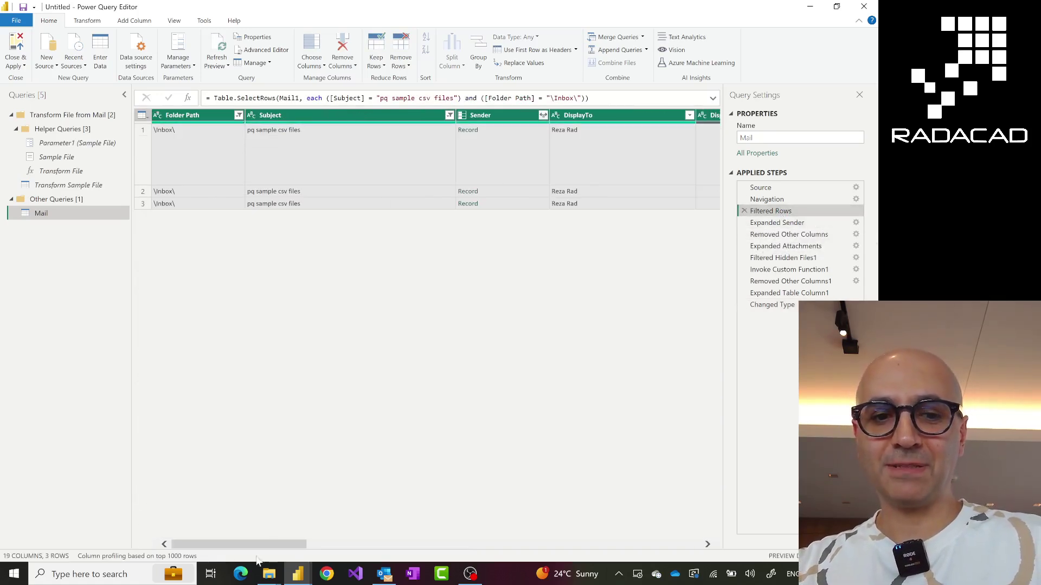
drag(264, 548, 331, 550)
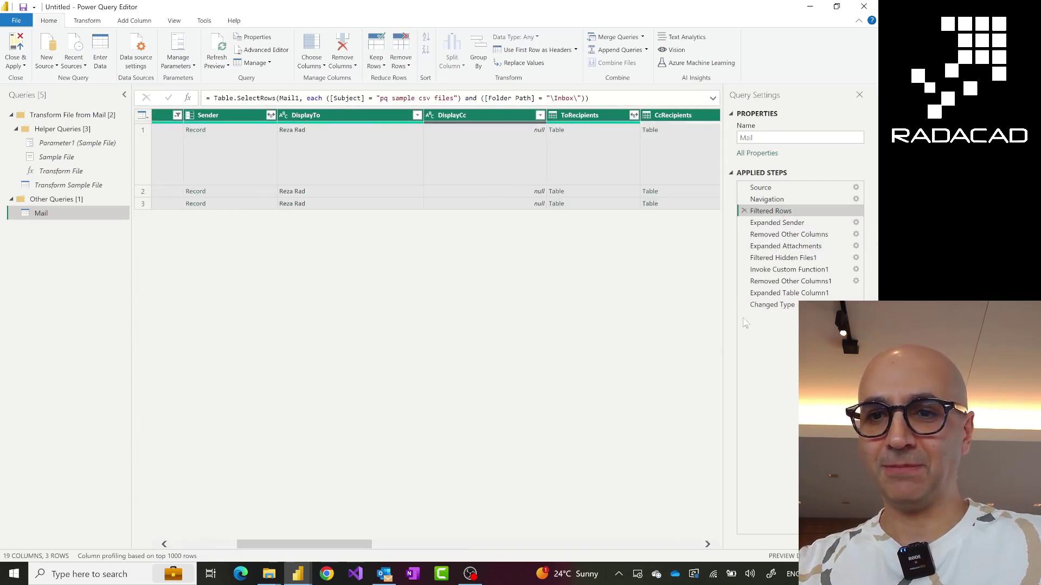
click(781, 224)
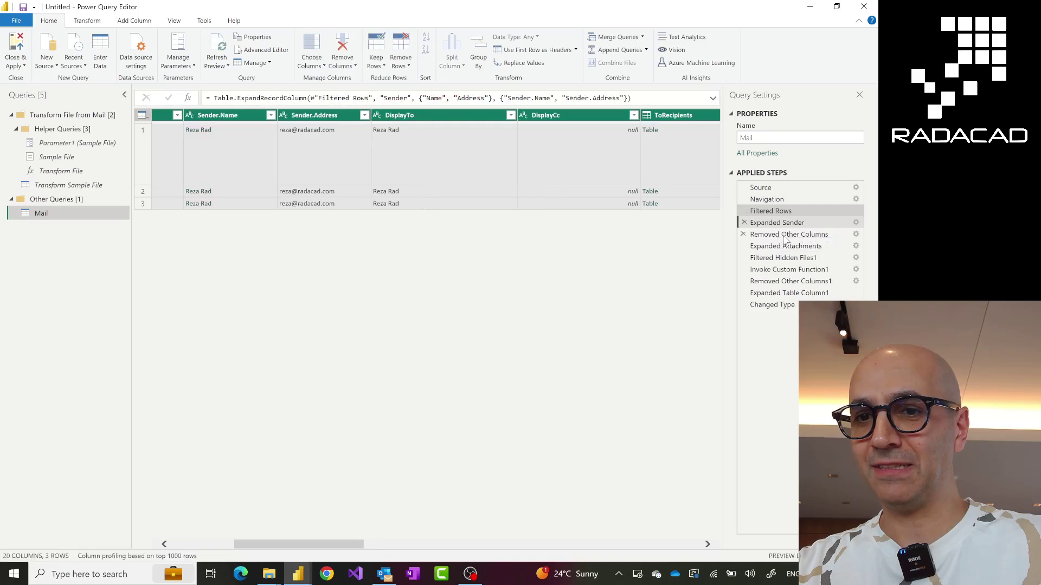
click(784, 236)
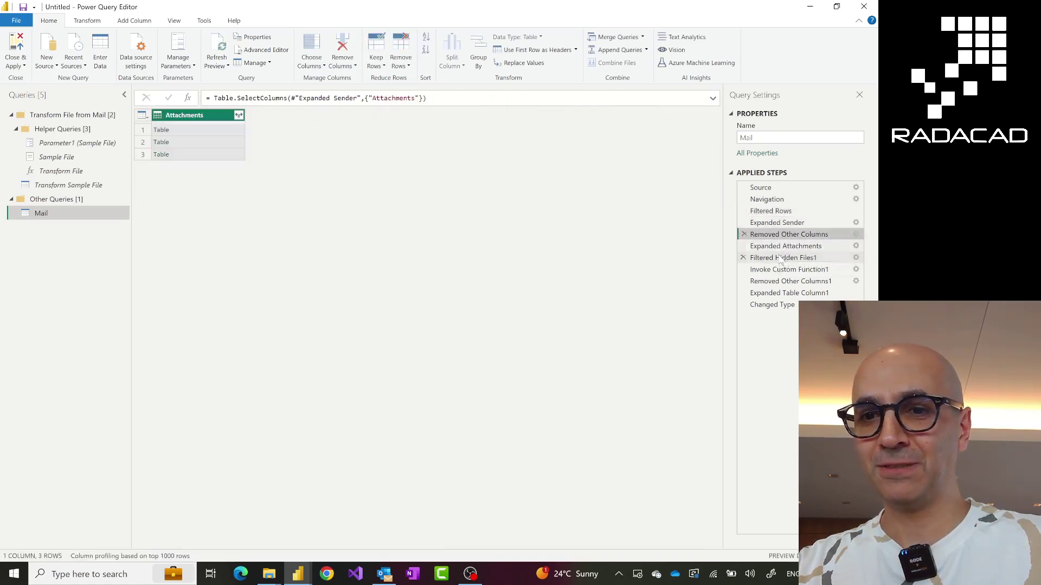
click(775, 247)
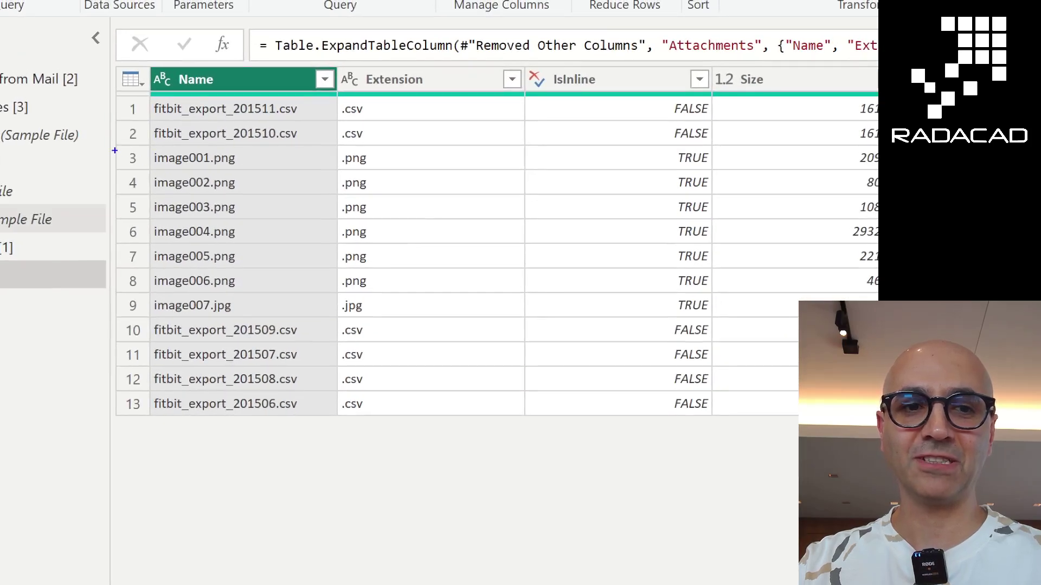
drag(109, 147, 568, 320)
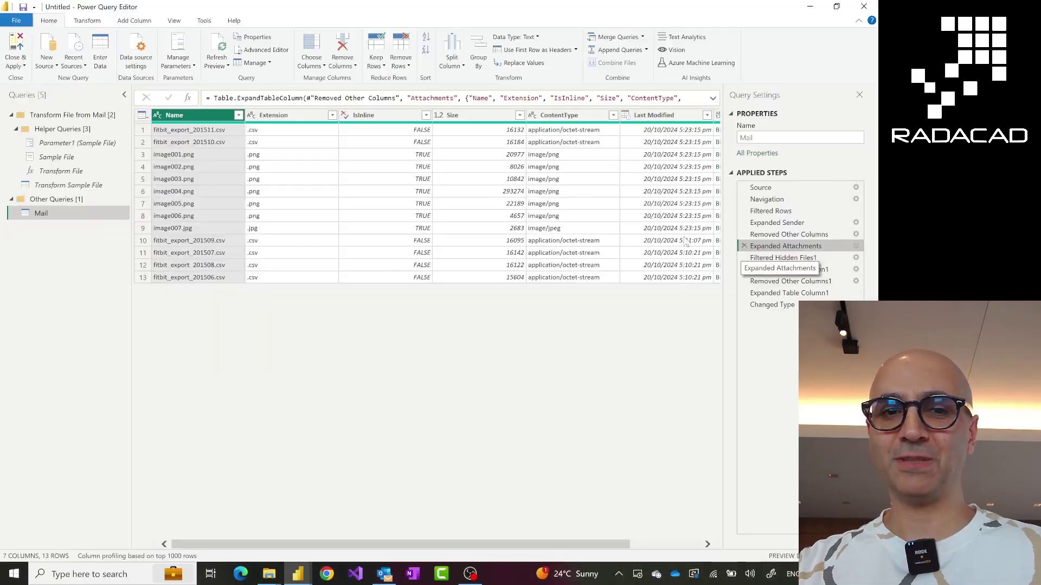
Filter the Extension column to keep only .csv attachments
click(332, 115)
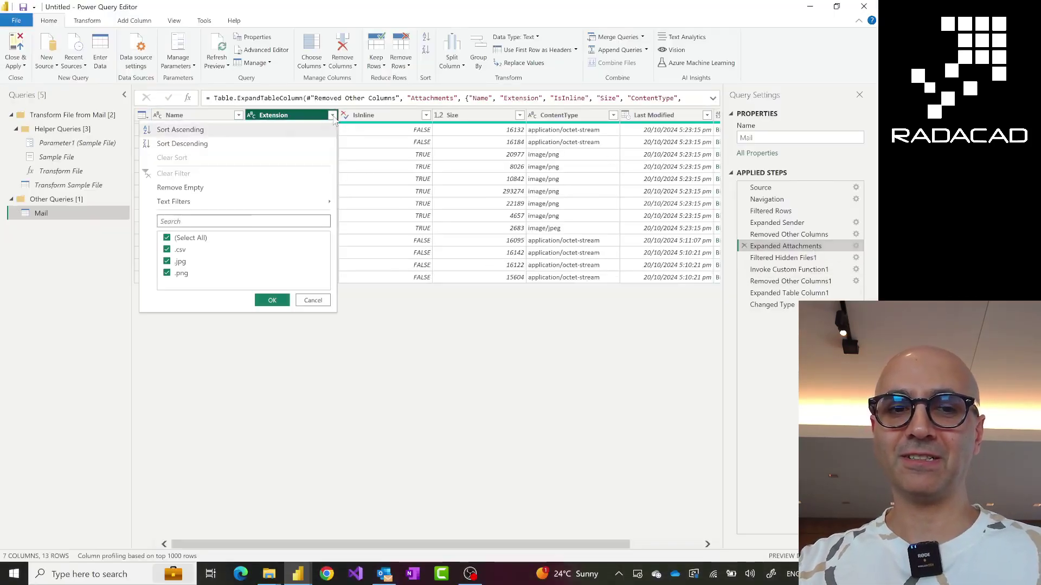
click(167, 238)
click(167, 251)
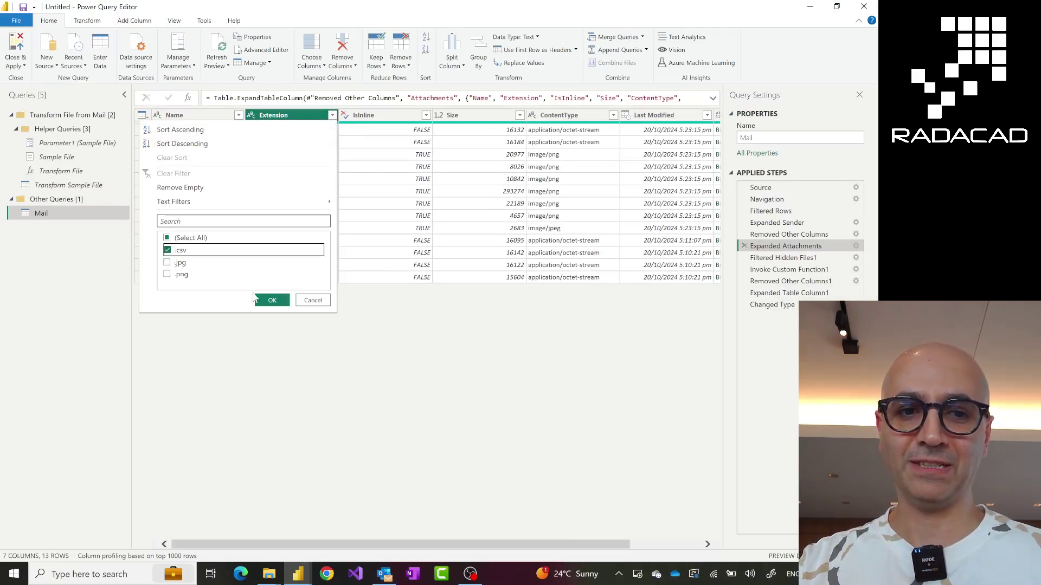
click(273, 301)
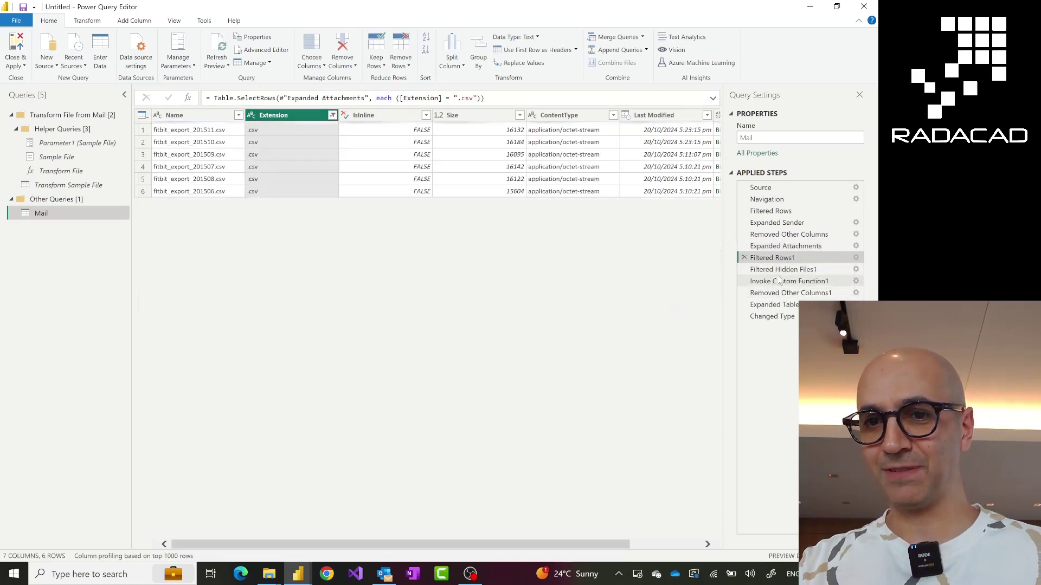
Step through the later steps to Changed Type, confirming the 183-row combined table
click(779, 271)
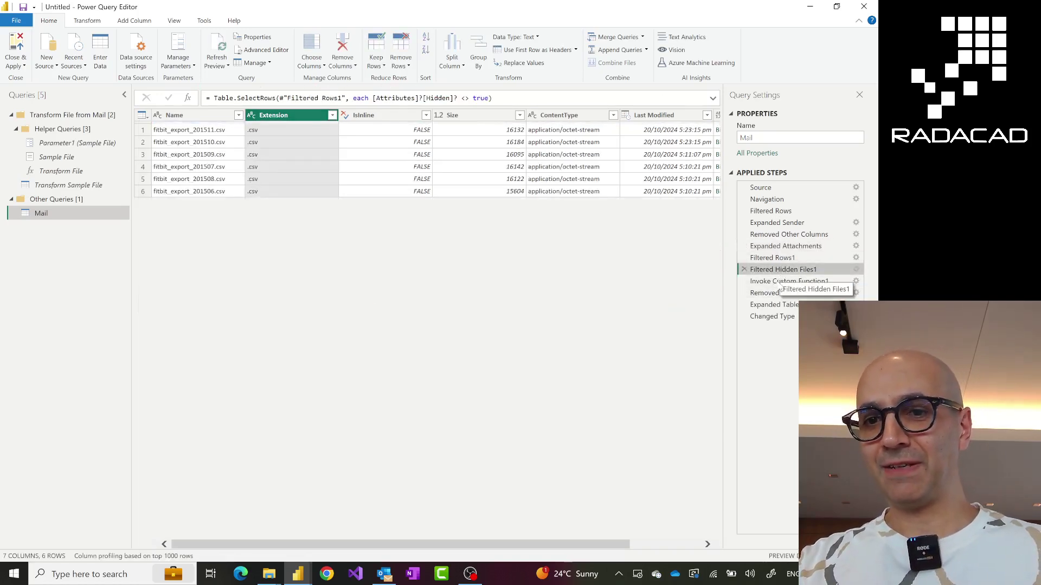
click(776, 282)
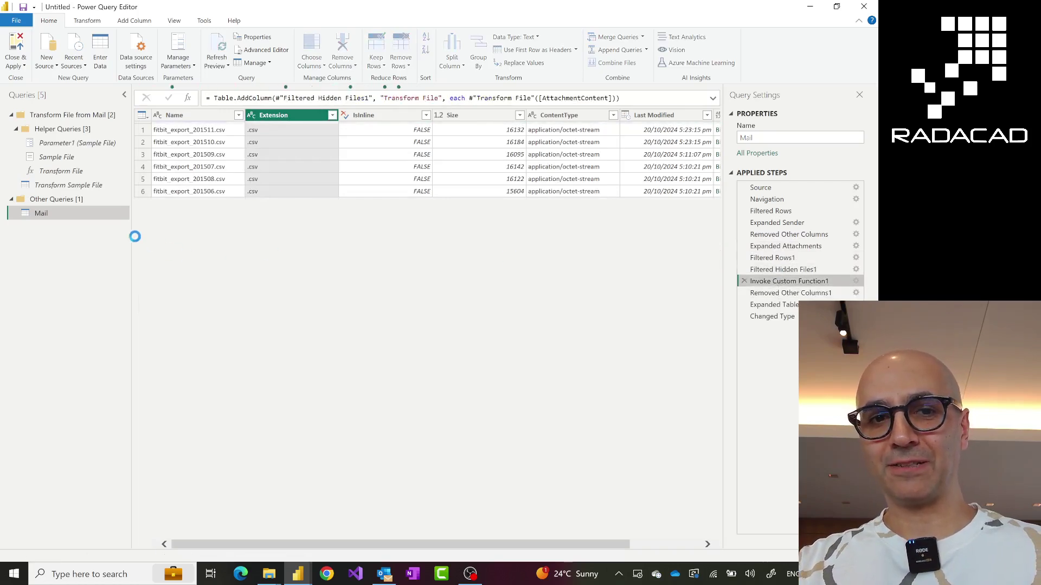
click(780, 318)
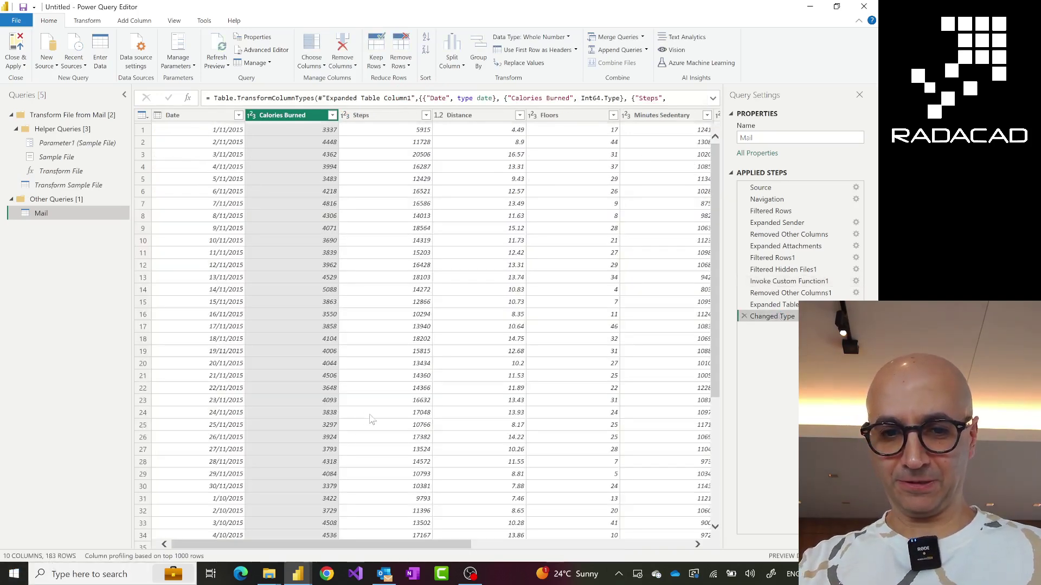
scroll(371, 419, down, 20)
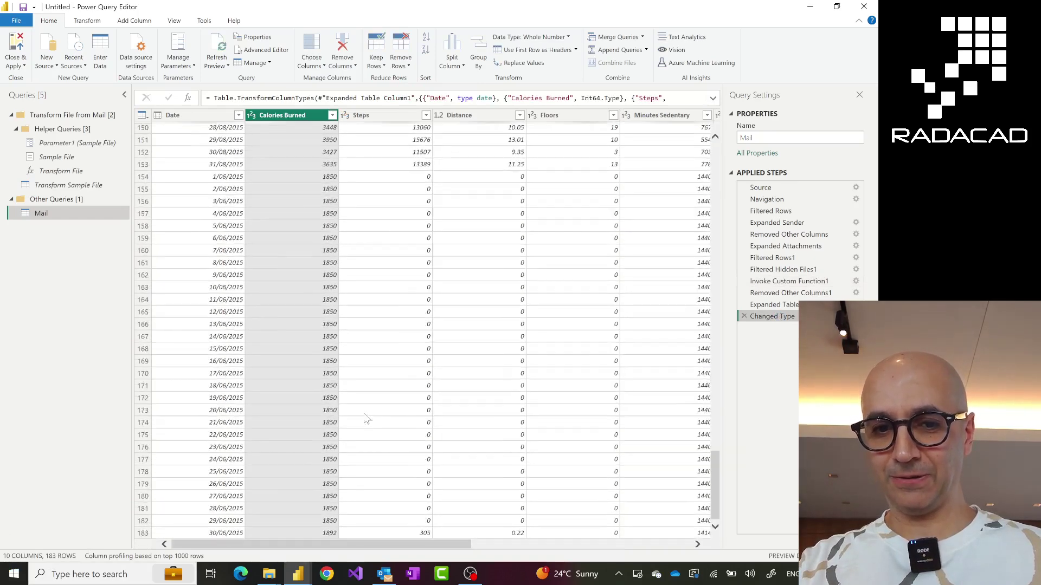